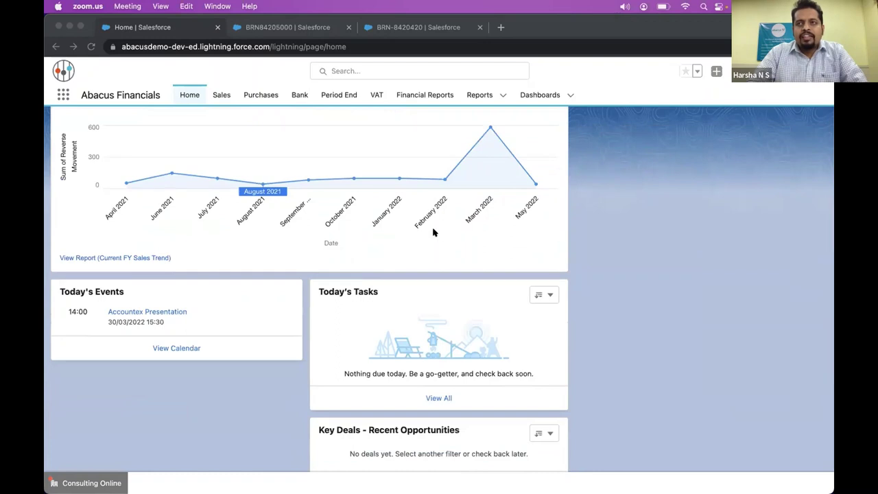
- Open the Pvt Client 9 customer account from the sales customers and review its description, additional and financial information
{"action": "scroll", "coordinate": [423, 237], "scroll_direction": "up", "scroll_amount": 5}
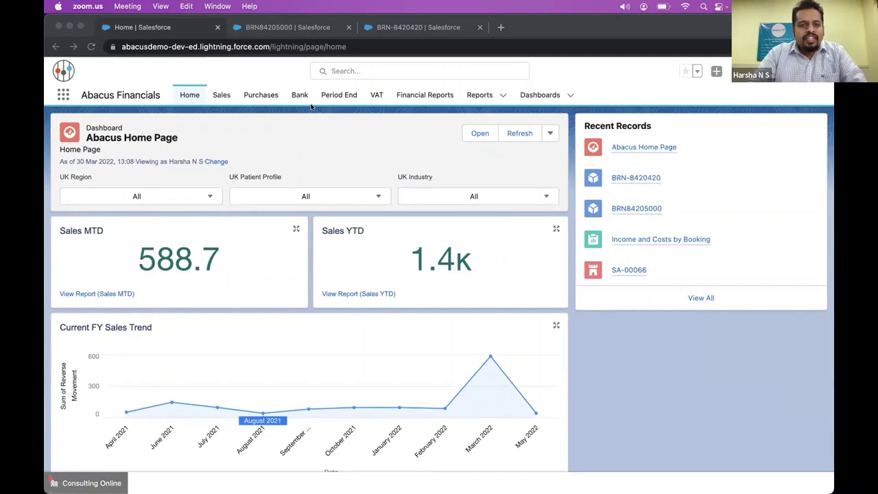
{"action": "left_click", "coordinate": [222, 94]}
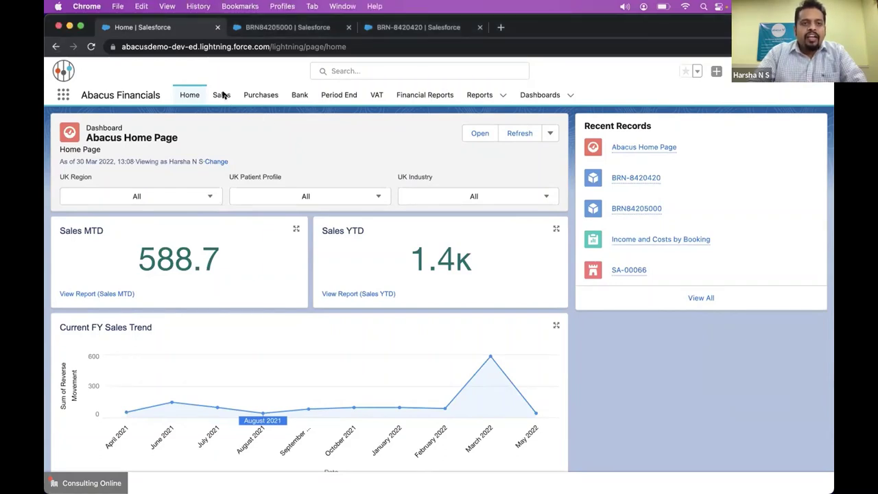
{"action": "left_click", "coordinate": [223, 95]}
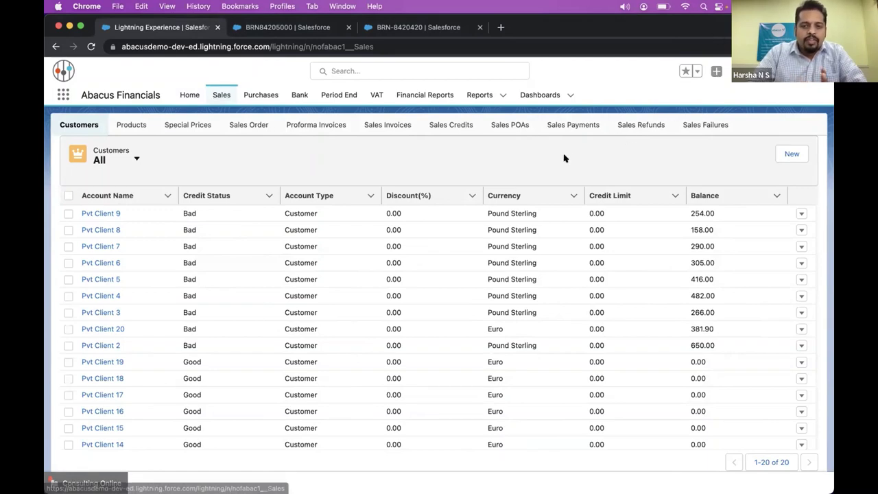
{"action": "left_click", "coordinate": [103, 212]}
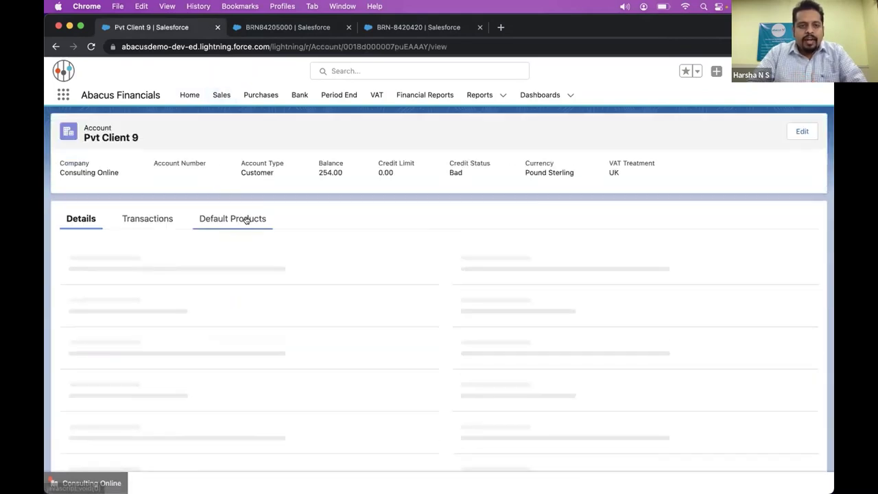
{"action": "scroll", "coordinate": [355, 216], "scroll_direction": "down", "scroll_amount": 2}
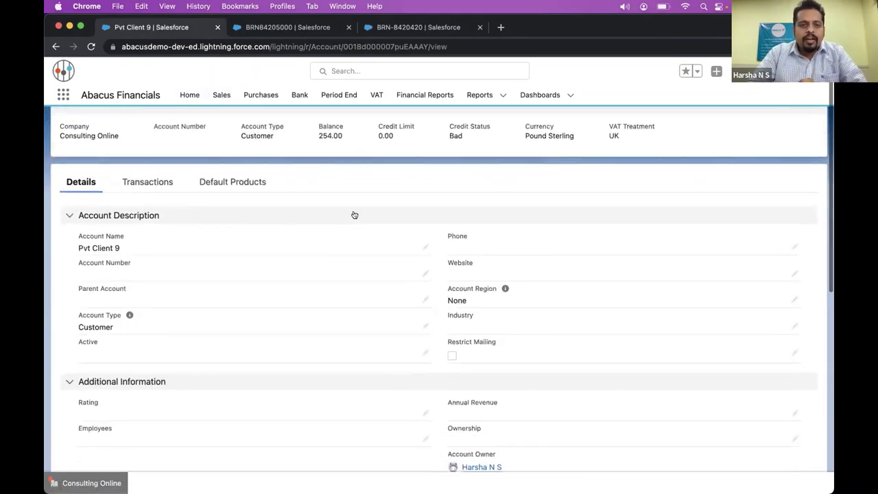
{"action": "scroll", "coordinate": [355, 216], "scroll_direction": "down", "scroll_amount": 3}
{"action": "scroll", "coordinate": [354, 216], "scroll_direction": "down", "scroll_amount": 4}
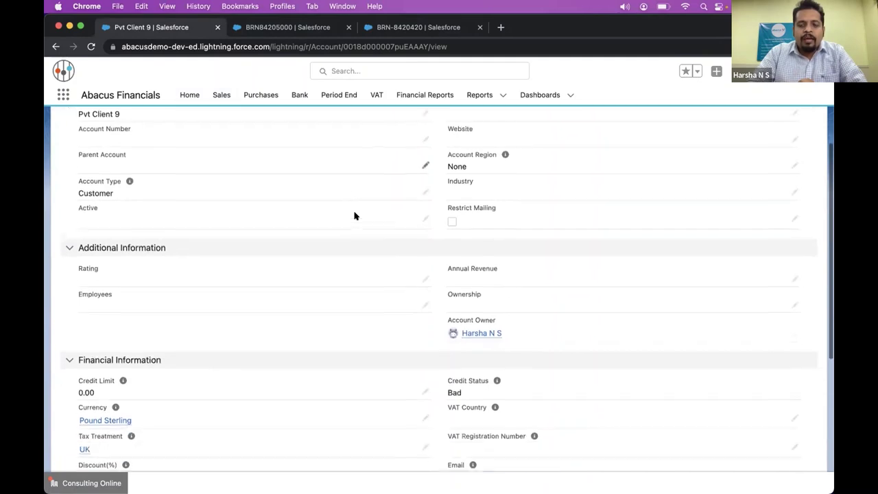
{"action": "scroll", "coordinate": [355, 216], "scroll_direction": "up", "scroll_amount": 3}
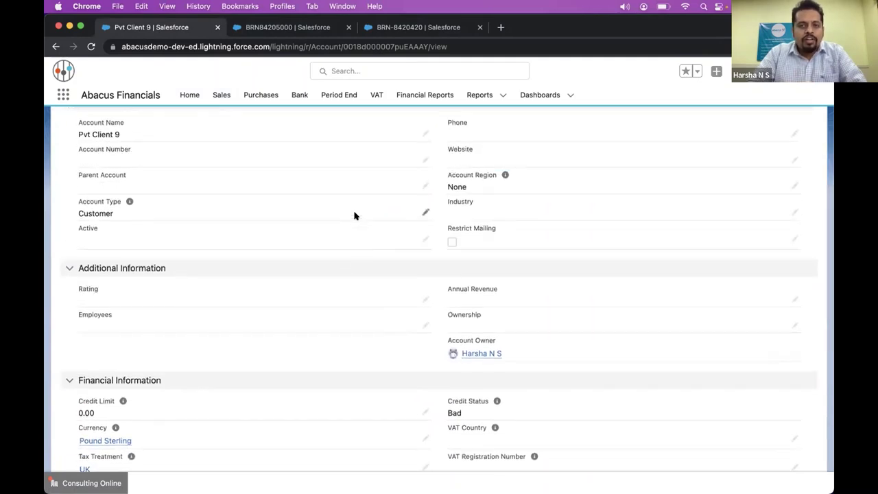
{"action": "scroll", "coordinate": [355, 216], "scroll_direction": "up", "scroll_amount": 2}
{"action": "scroll", "coordinate": [259, 171], "scroll_direction": "up", "scroll_amount": 1}
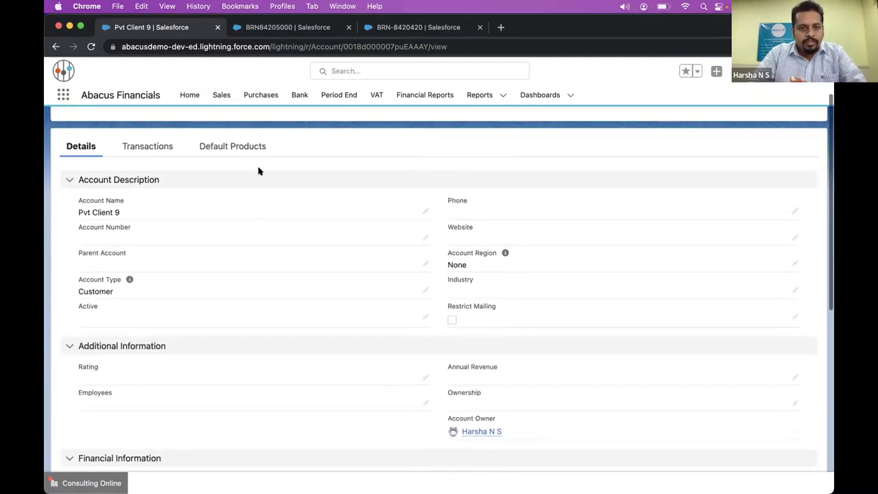
- List all of Pvt Client 9's draft and posted transactions from 1 Jun 2021 to 30 Mar 2022
{"action": "left_click", "coordinate": [159, 144]}
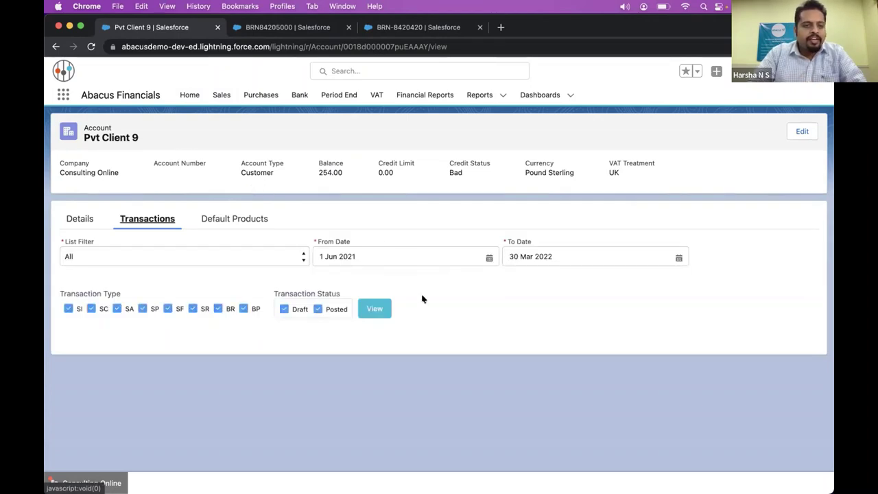
{"action": "left_click", "coordinate": [376, 315]}
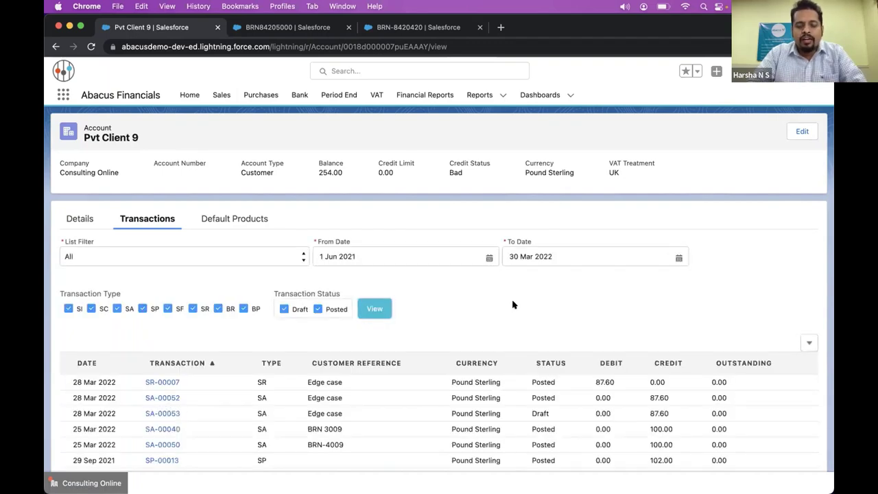
{"action": "scroll", "coordinate": [514, 304], "scroll_direction": "down", "scroll_amount": 2}
{"action": "scroll", "coordinate": [513, 304], "scroll_direction": "up", "scroll_amount": 2}
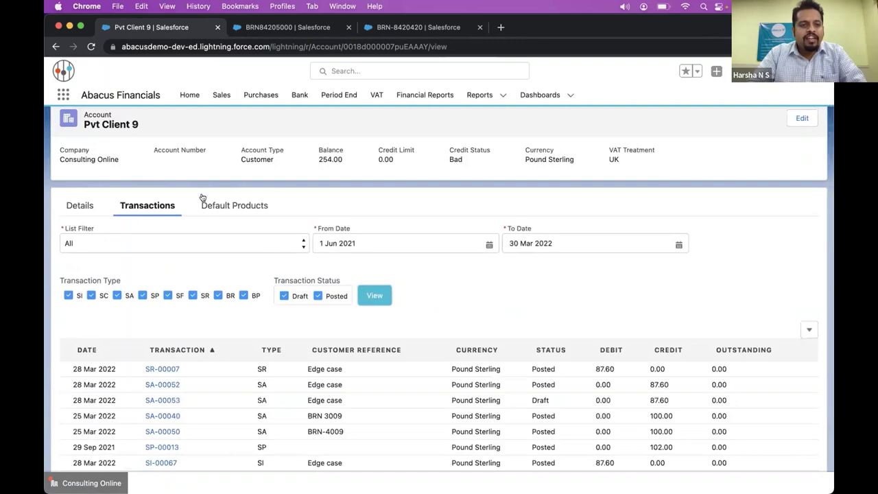
- Open the Telephone Session (60 mins) sales product and review its details and its tax treatment and codes
{"action": "left_click", "coordinate": [212, 96]}
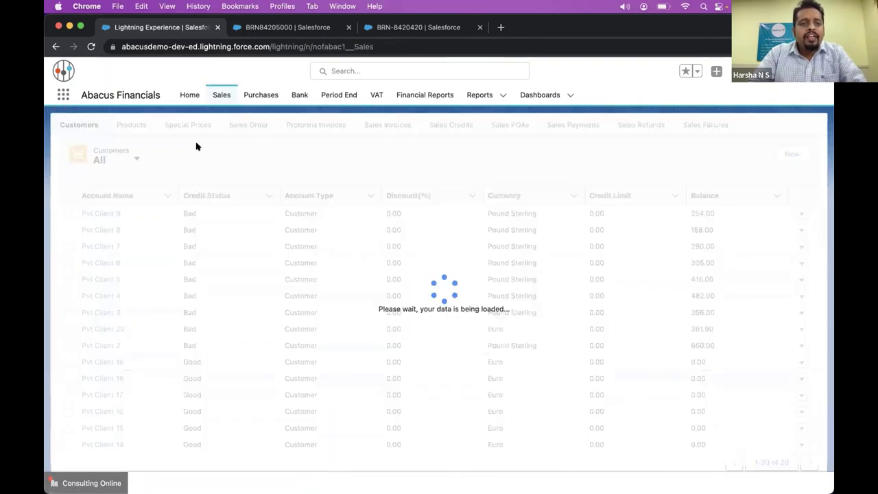
{"action": "left_click", "coordinate": [131, 125]}
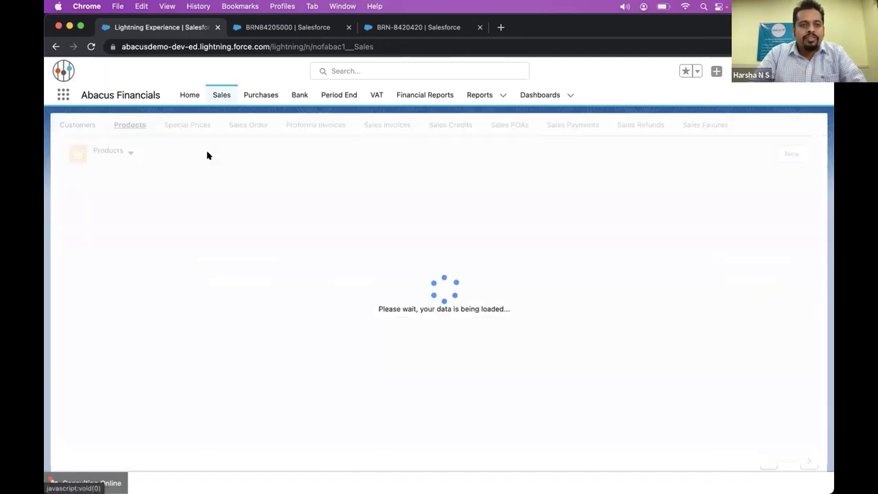
{"action": "left_click", "coordinate": [113, 213]}
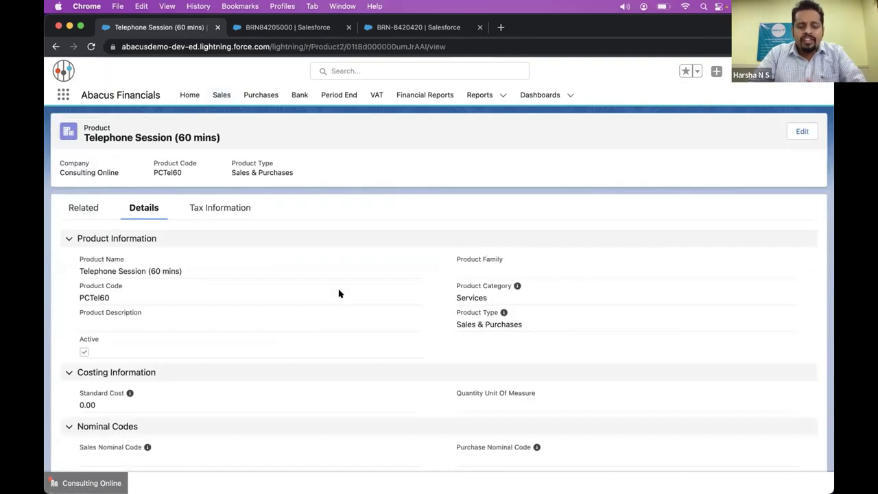
{"action": "scroll", "coordinate": [423, 221], "scroll_direction": "down", "scroll_amount": 4}
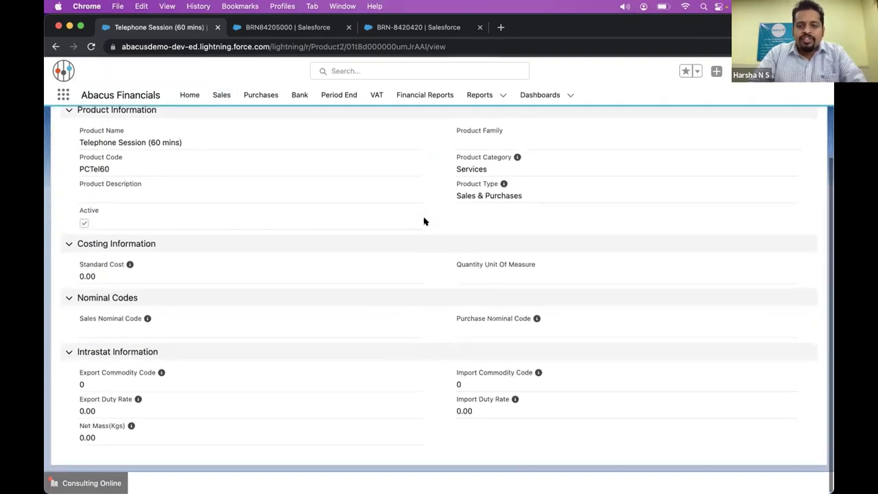
{"action": "scroll", "coordinate": [424, 220], "scroll_direction": "up", "scroll_amount": 2}
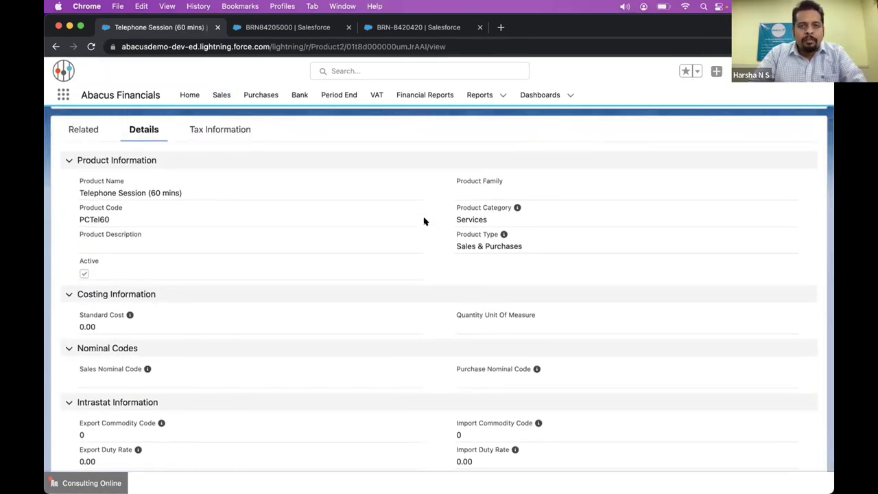
{"action": "scroll", "coordinate": [423, 221], "scroll_direction": "up", "scroll_amount": 3}
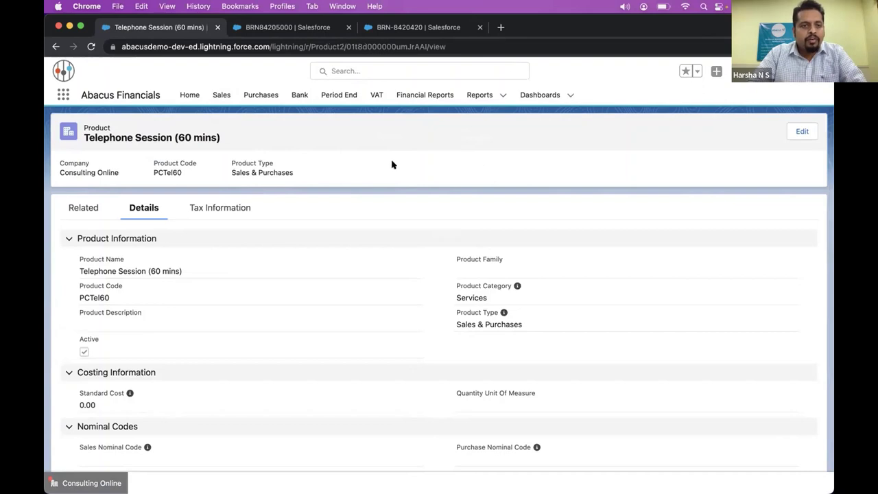
{"action": "left_click", "coordinate": [220, 208]}
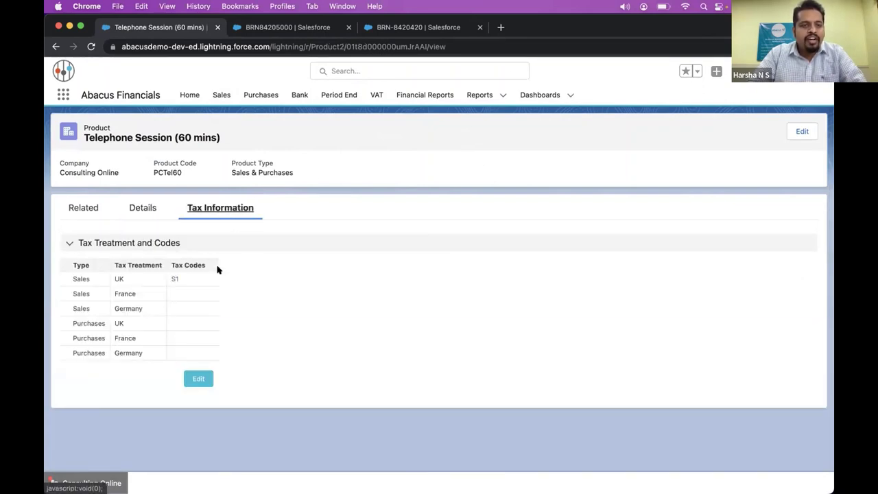
- View the customers' special prices and open the first sales order in the list, the one for Pvt Client 10
{"action": "left_click", "coordinate": [221, 95]}
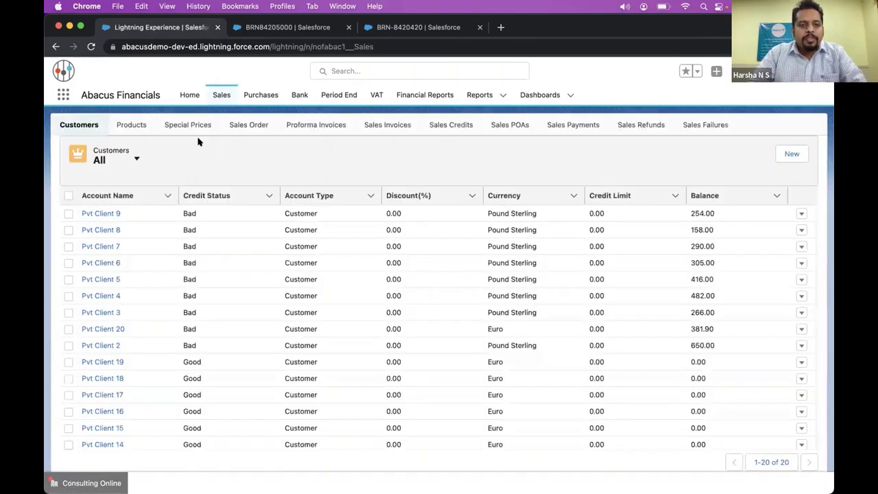
{"action": "left_click", "coordinate": [196, 124]}
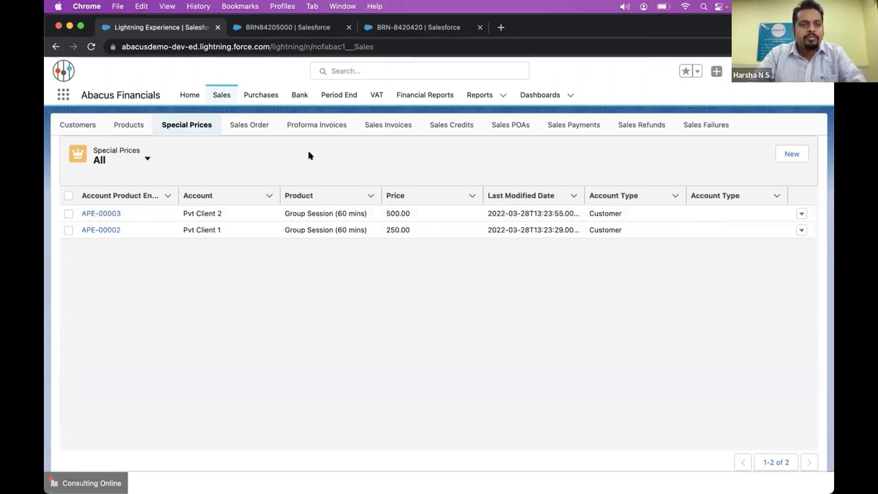
{"action": "left_click", "coordinate": [262, 128]}
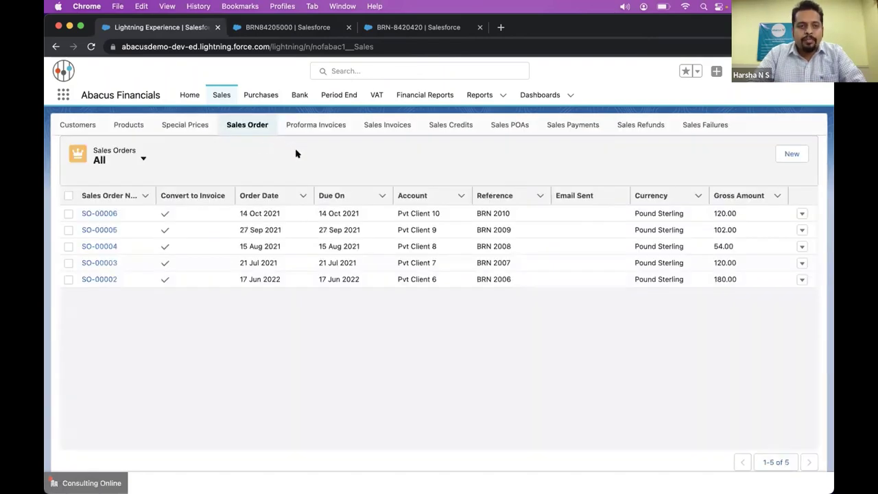
{"action": "left_click", "coordinate": [104, 214]}
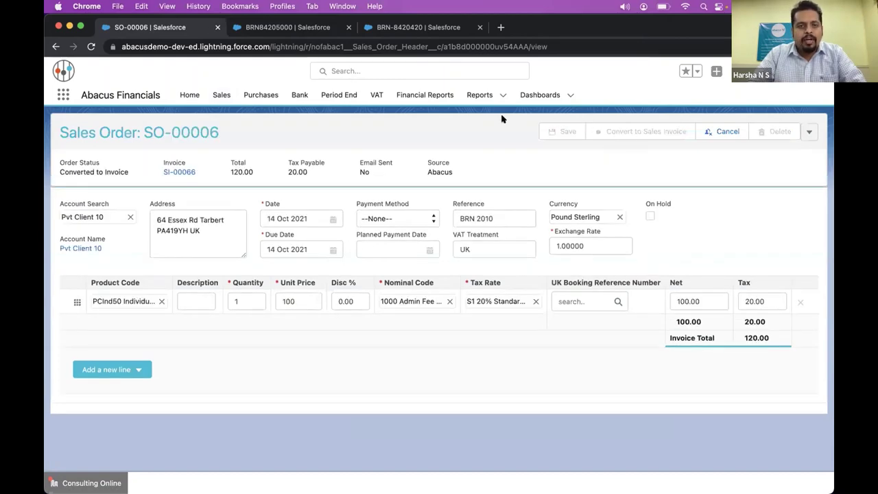
- Open the first invoice in the sales invoices list, Pvt Client 1's invoice dated 10 Mar 2022
{"action": "left_click", "coordinate": [221, 94]}
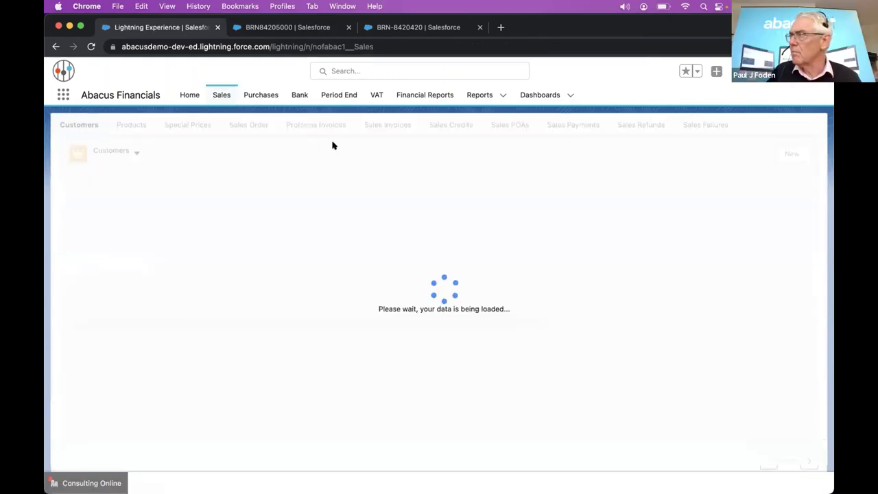
{"action": "left_click", "coordinate": [382, 125]}
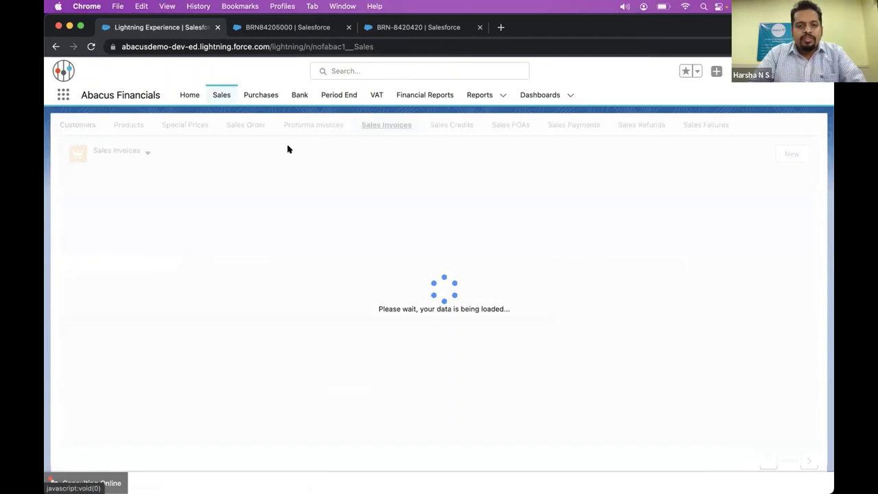
{"action": "left_click", "coordinate": [94, 214]}
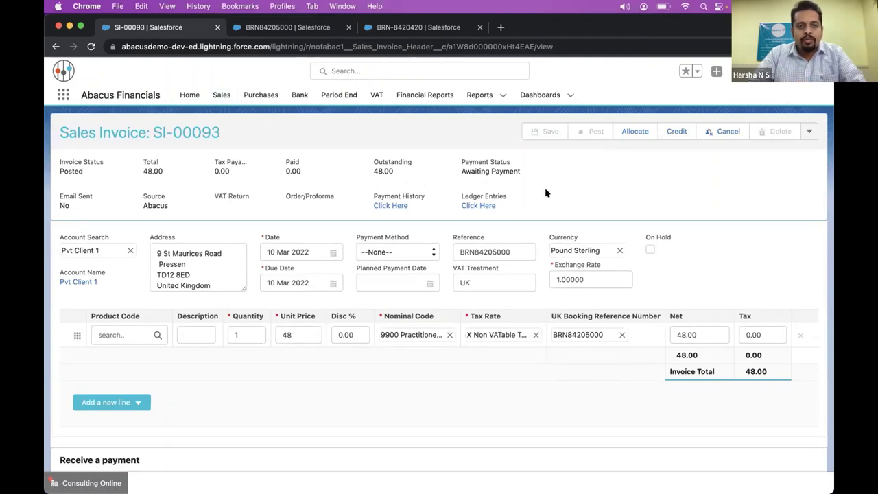
{"action": "left_click", "coordinate": [222, 96]}
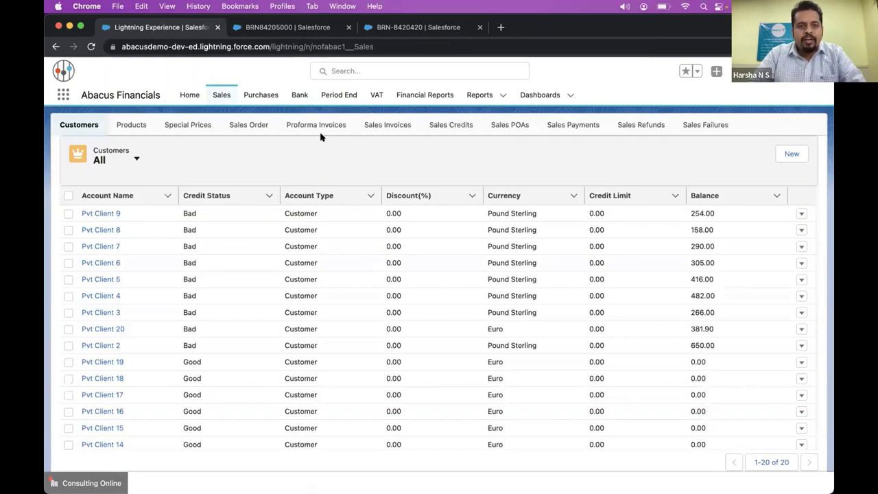
{"action": "left_click", "coordinate": [381, 123]}
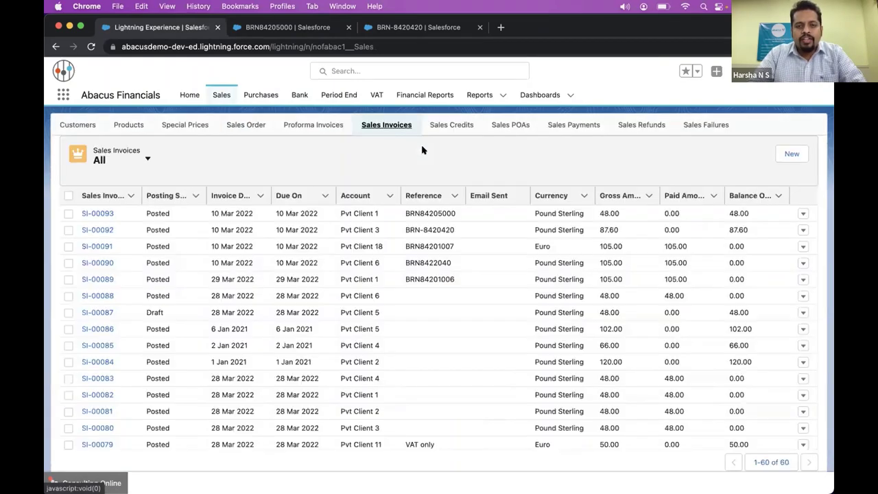
{"action": "left_click", "coordinate": [98, 213]}
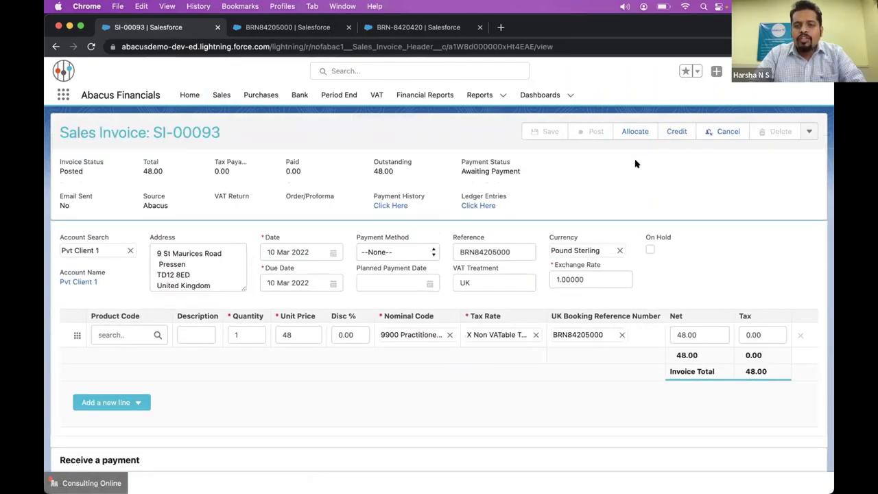
- Inspect the invoice's outstanding credit allocation and its new sales credit form, closing each without saving
{"action": "left_click", "coordinate": [632, 132]}
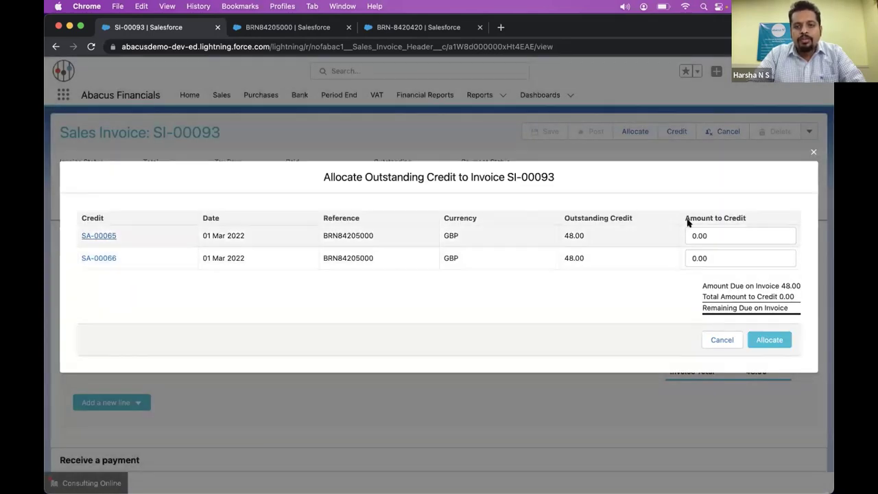
{"action": "left_click", "coordinate": [811, 151]}
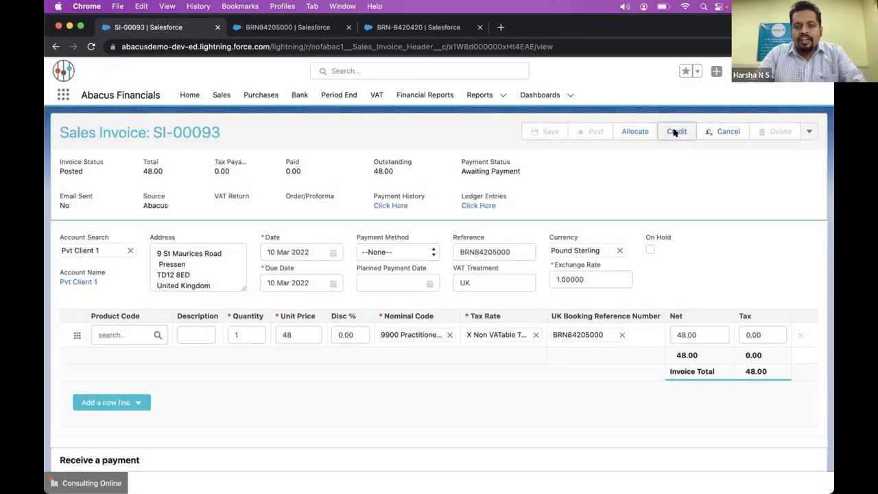
{"action": "left_click", "coordinate": [676, 131]}
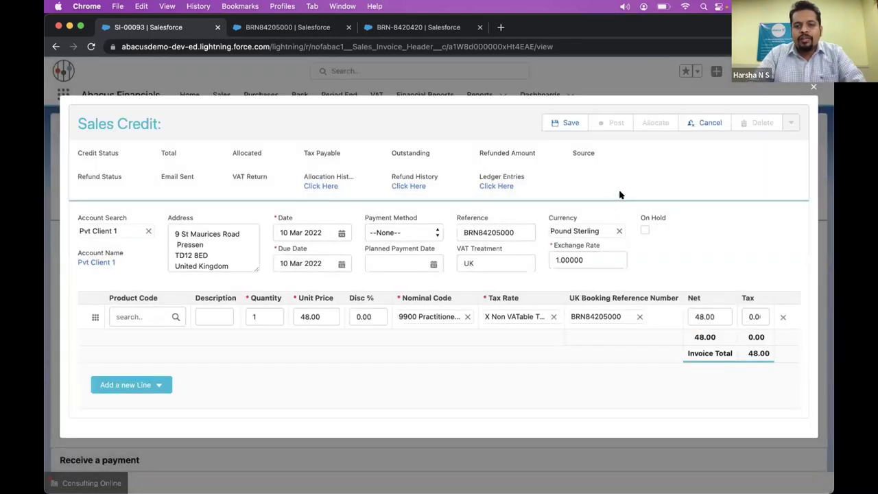
{"action": "left_click", "coordinate": [814, 87]}
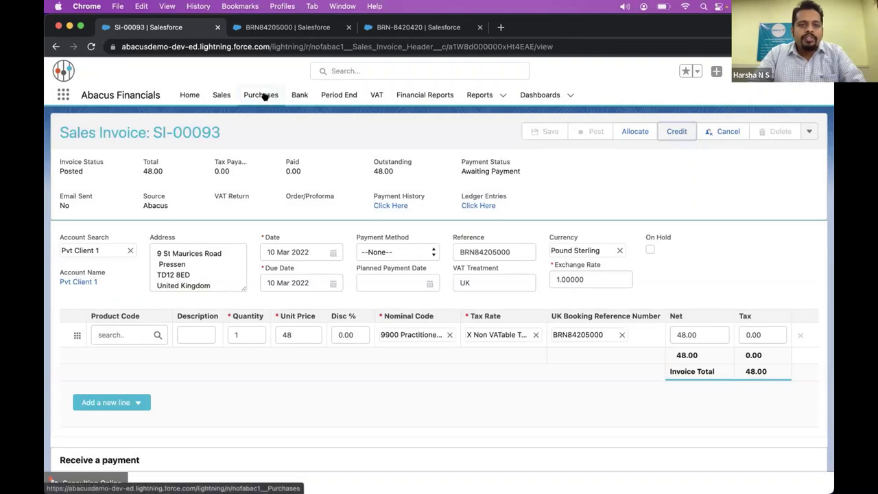
- View the suppliers list under purchases and open the Stripe Client Account from the bank accounts
{"action": "left_click", "coordinate": [263, 93]}
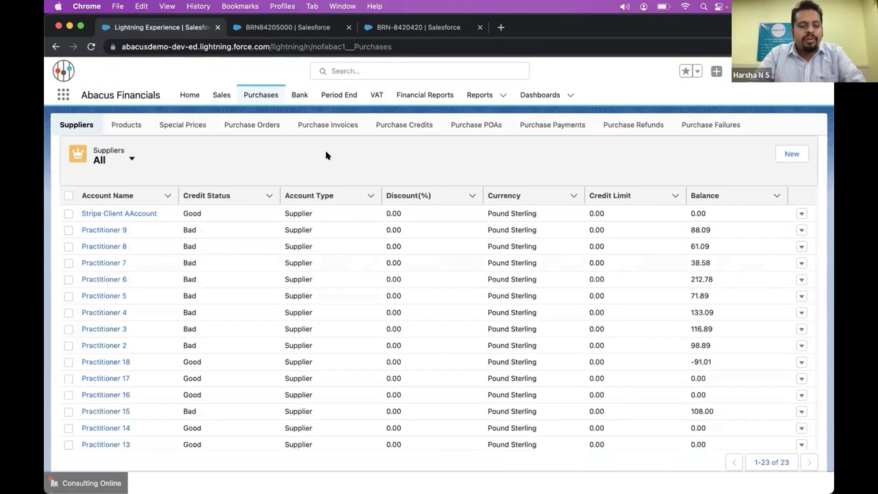
{"action": "left_click", "coordinate": [299, 94]}
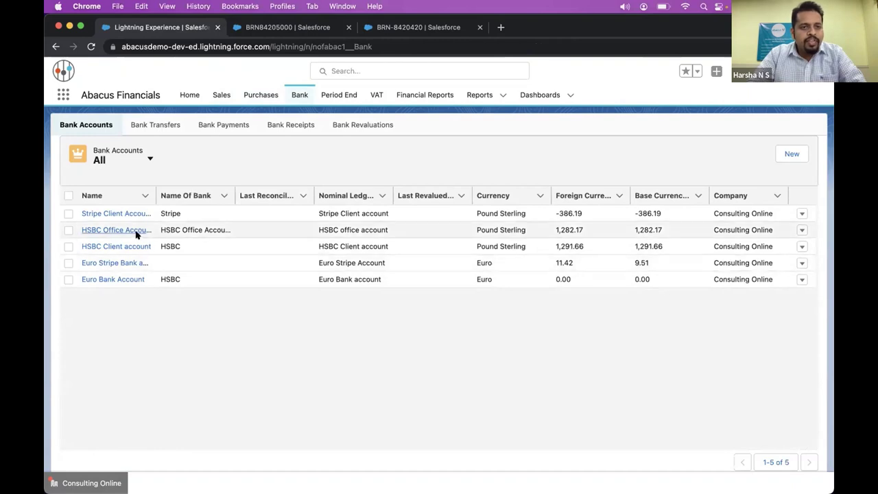
{"action": "left_click", "coordinate": [115, 213]}
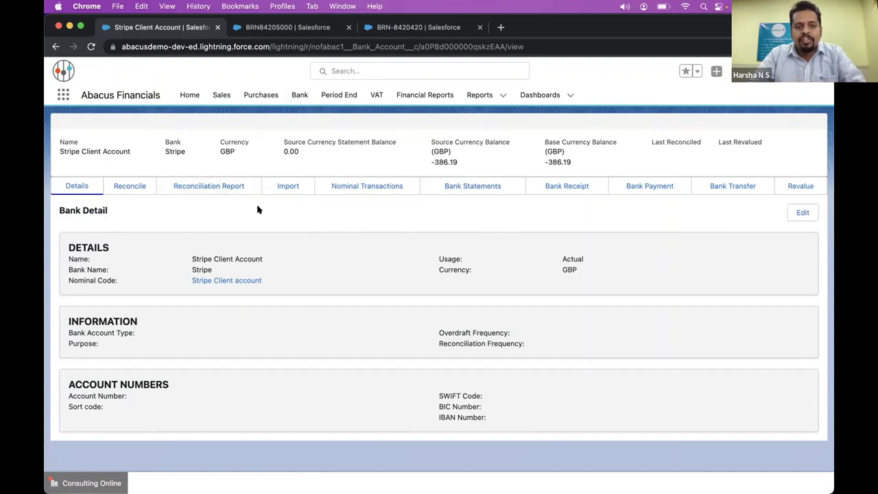
- Review the Stripe Client Account's statement import, nominal transactions, bank receipt, bank payment, bank transfer and revalue pages without entering anything
{"action": "left_click", "coordinate": [289, 190]}
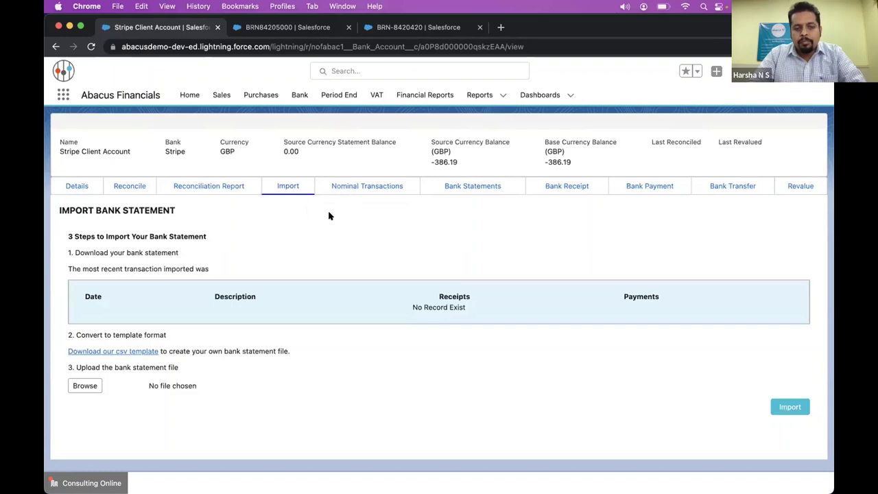
{"action": "left_click", "coordinate": [370, 193]}
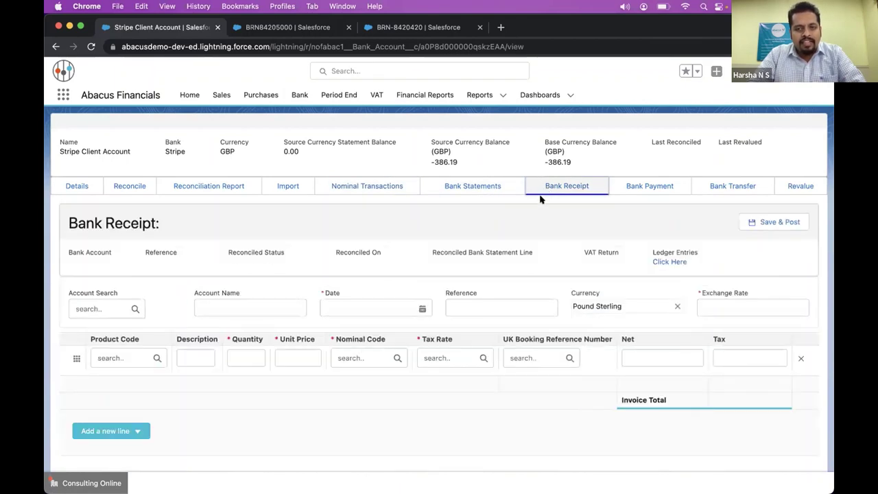
{"action": "left_click", "coordinate": [641, 185]}
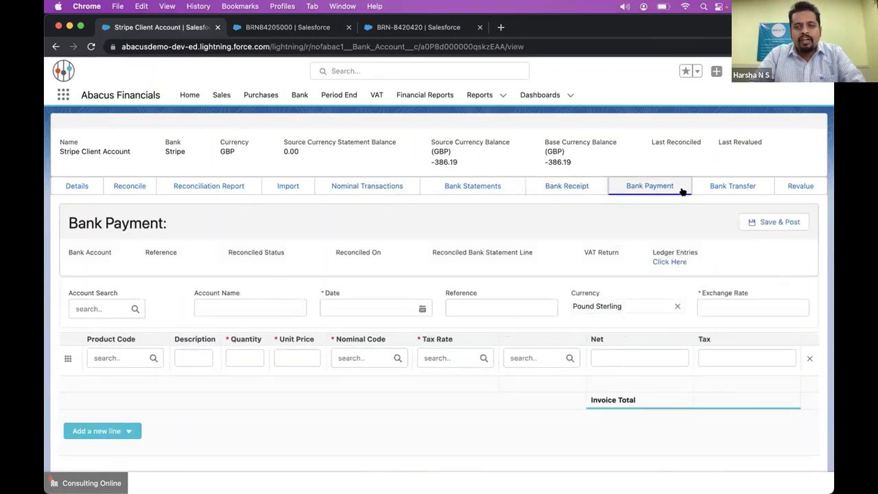
{"action": "left_click", "coordinate": [720, 189]}
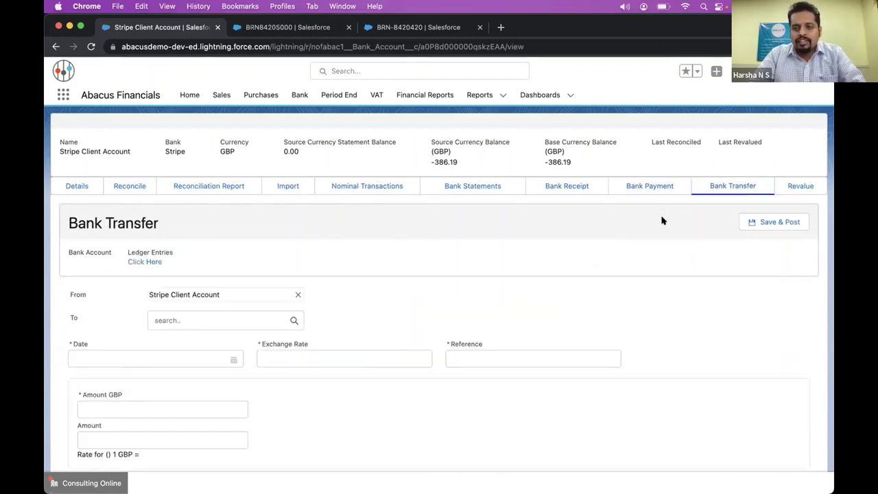
{"action": "left_click", "coordinate": [788, 188]}
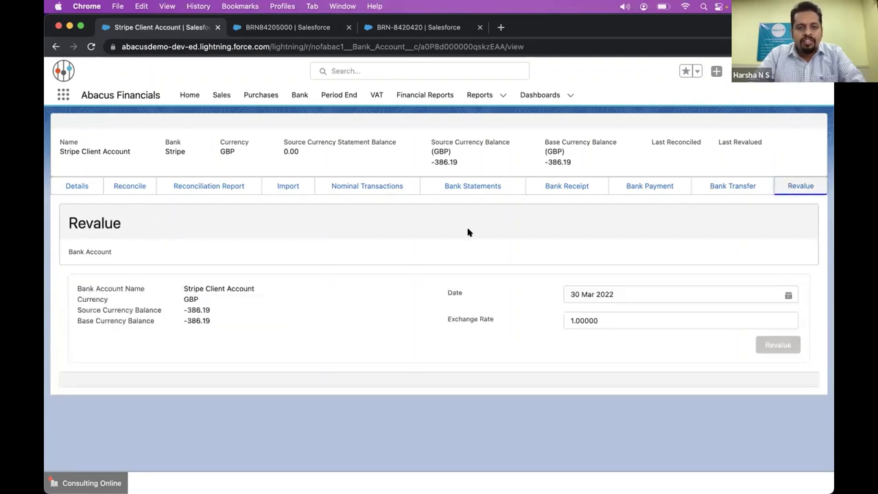
- View the period-end manual journals and nominal codes, and list the analysis codes for UK Booking Reference Number
{"action": "left_click", "coordinate": [339, 93]}
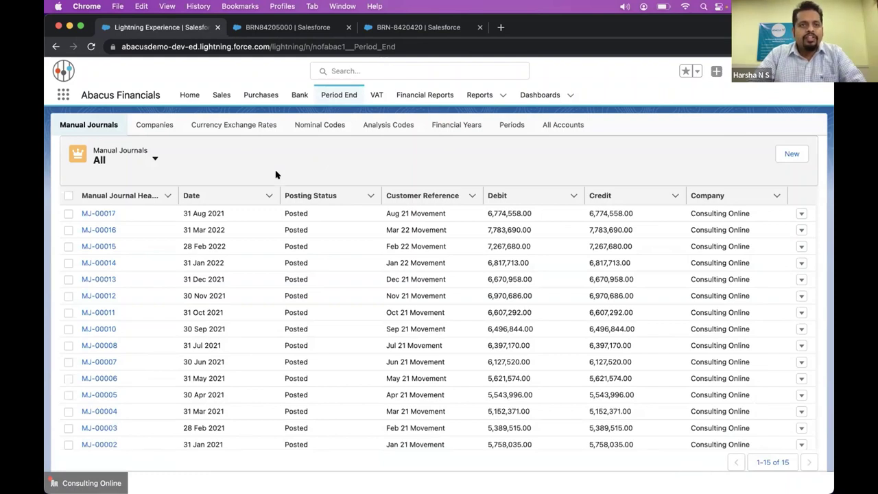
{"action": "left_click", "coordinate": [325, 127]}
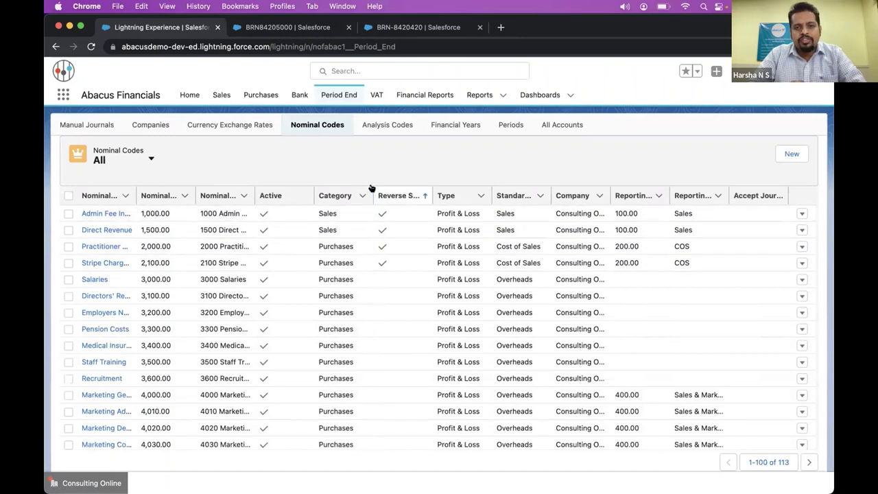
{"action": "left_click", "coordinate": [395, 127]}
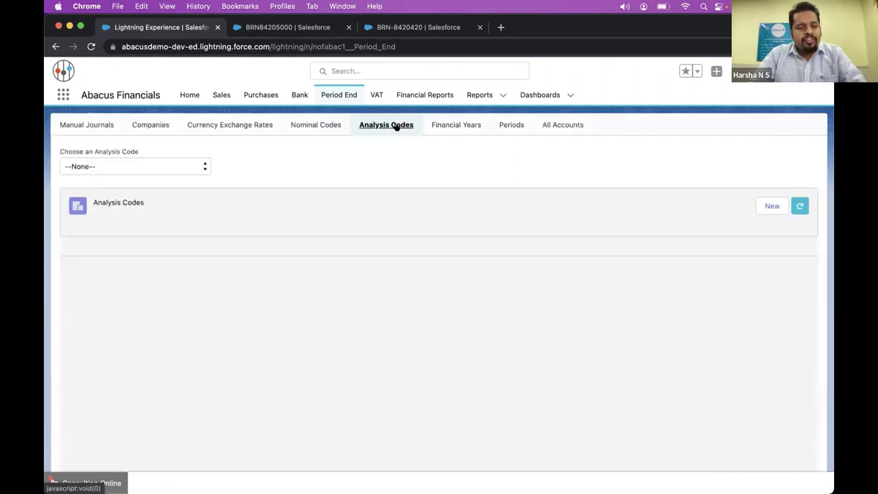
{"action": "left_click", "coordinate": [186, 168]}
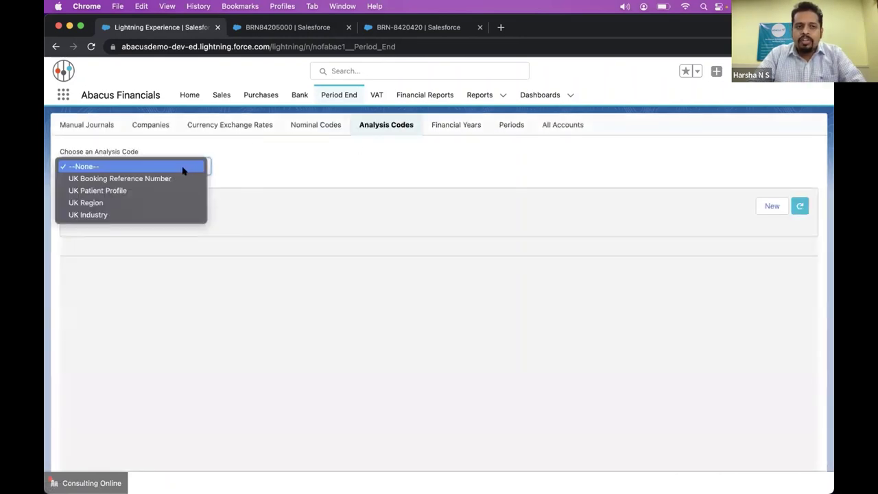
{"action": "left_click", "coordinate": [172, 178]}
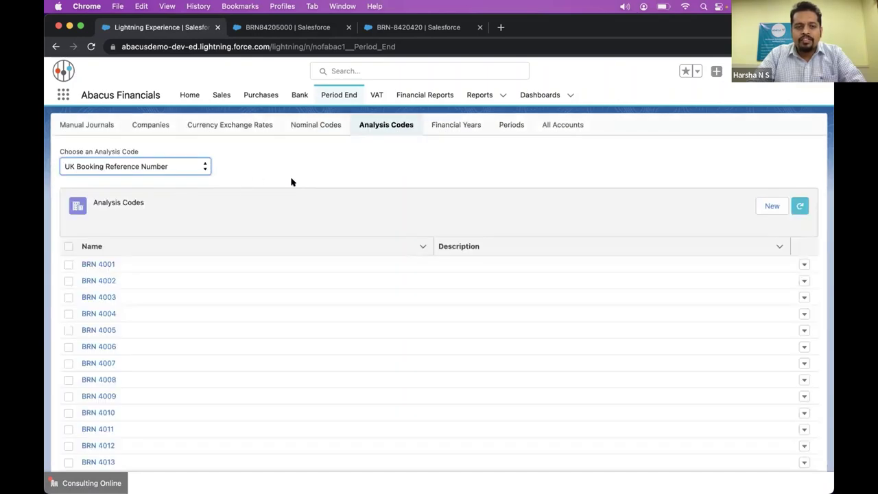
{"action": "left_click", "coordinate": [181, 173]}
{"action": "left_click", "coordinate": [266, 168]}
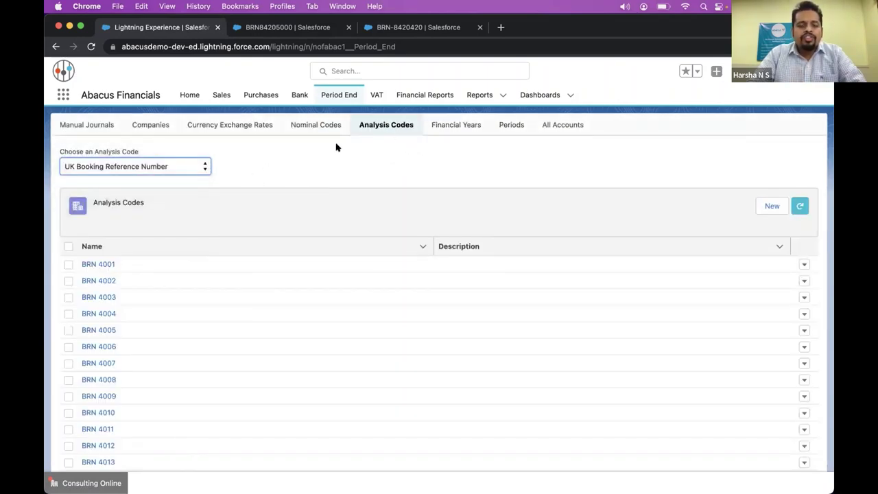
- View the UK VAT returns, the financial reports list, the recent reports and the recent dashboards
{"action": "left_click", "coordinate": [376, 96]}
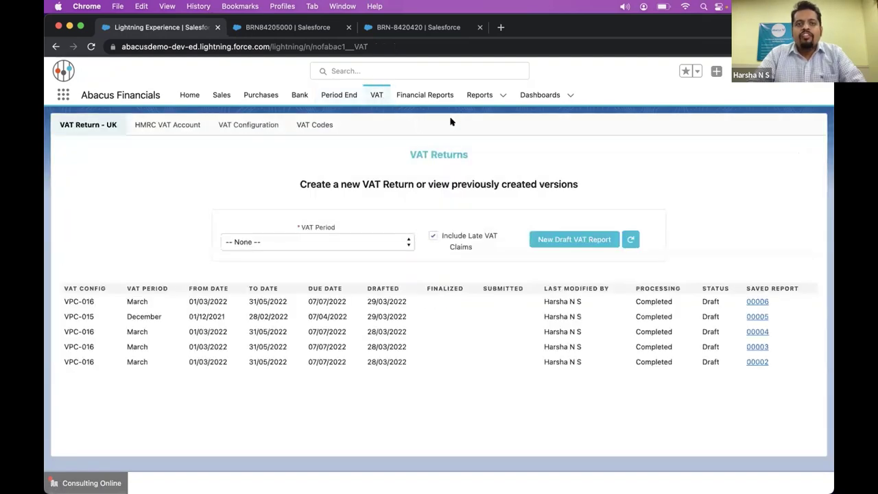
{"action": "left_click", "coordinate": [427, 96]}
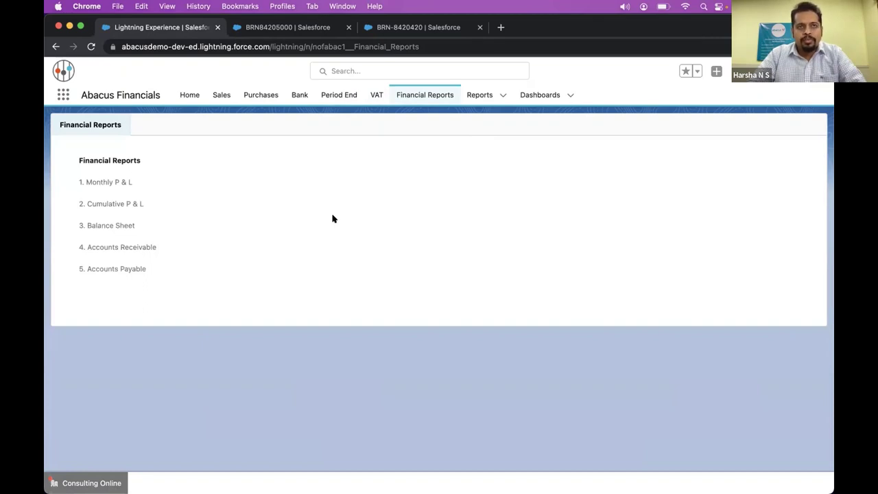
{"action": "left_click", "coordinate": [474, 91]}
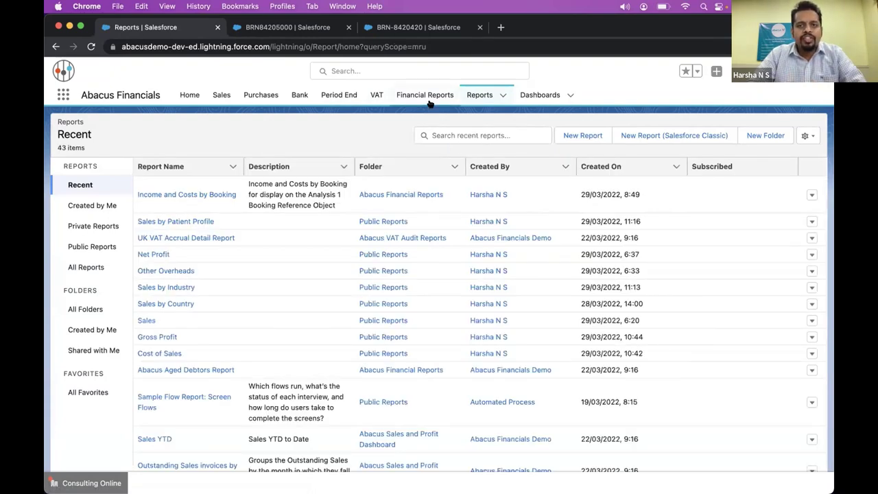
{"action": "left_click", "coordinate": [529, 92]}
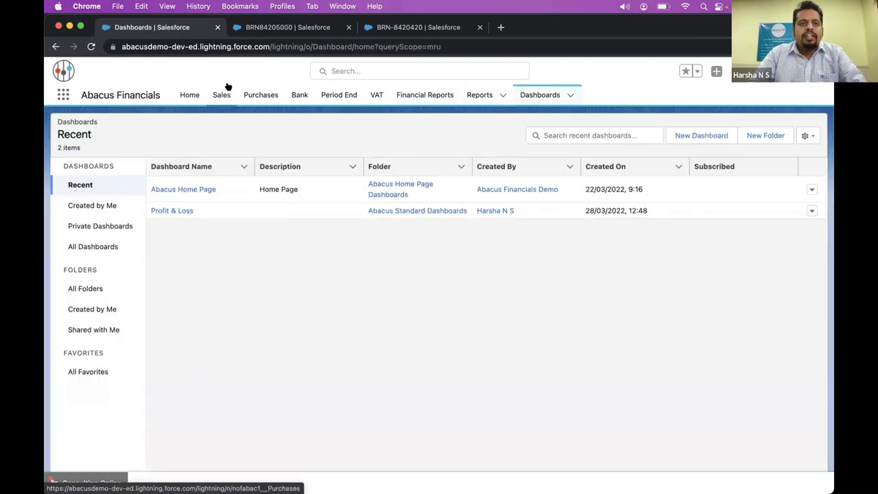
- Return to the home dashboard and inspect the companies available for switching, closing the company switcher without changing company
{"action": "left_click", "coordinate": [185, 95]}
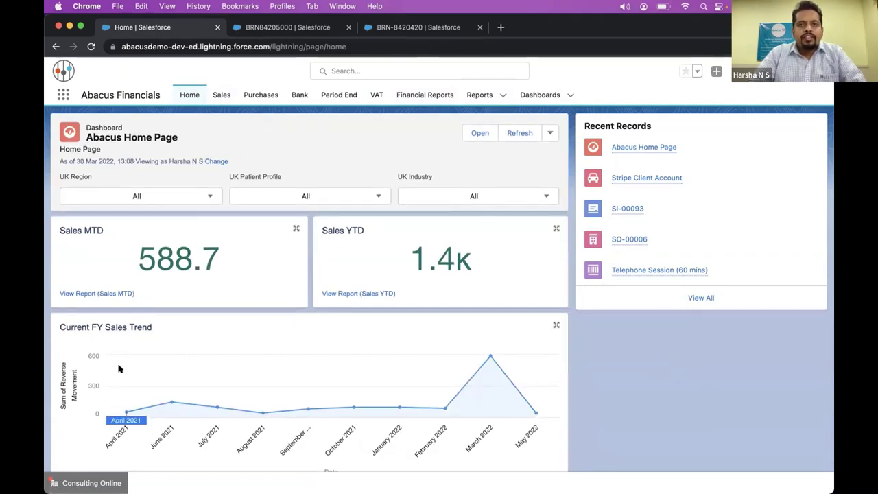
{"action": "left_click", "coordinate": [89, 482]}
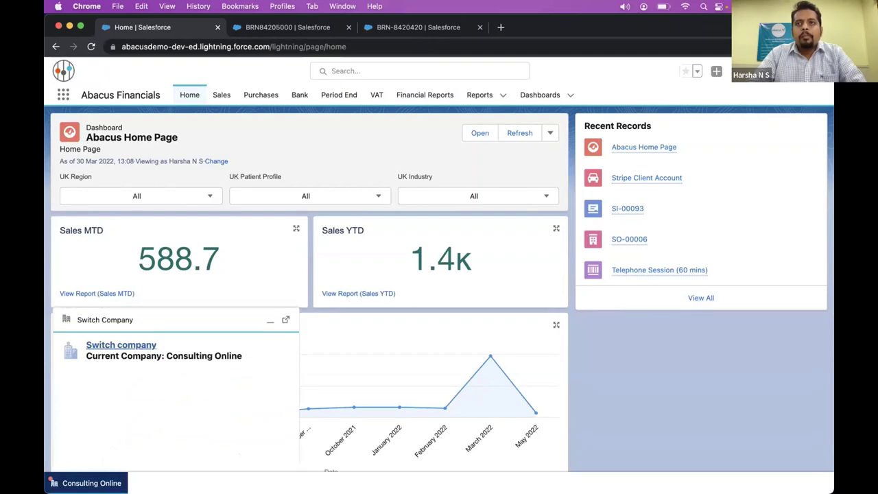
{"action": "left_click", "coordinate": [135, 342]}
{"action": "left_click", "coordinate": [163, 359]}
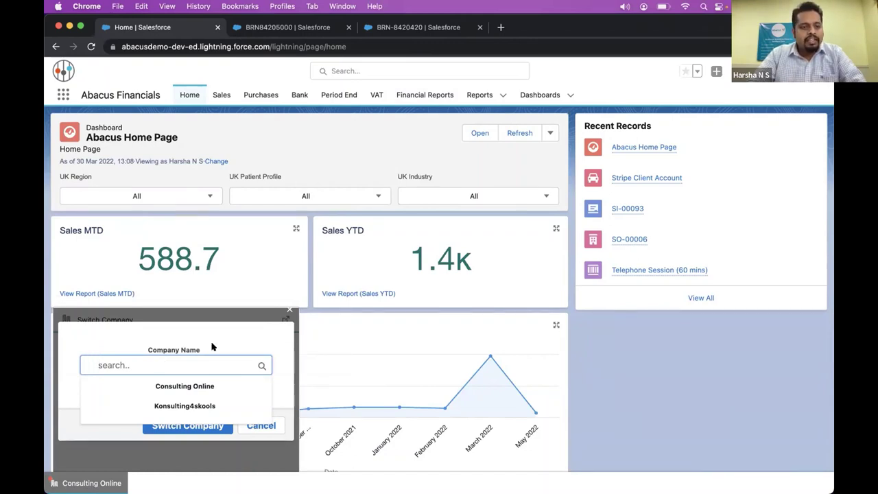
{"action": "left_click", "coordinate": [289, 310]}
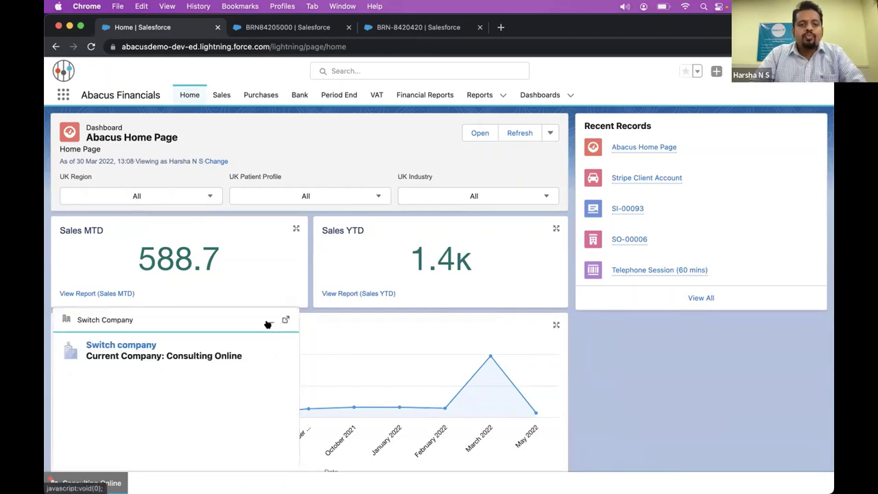
{"action": "left_click", "coordinate": [268, 322]}
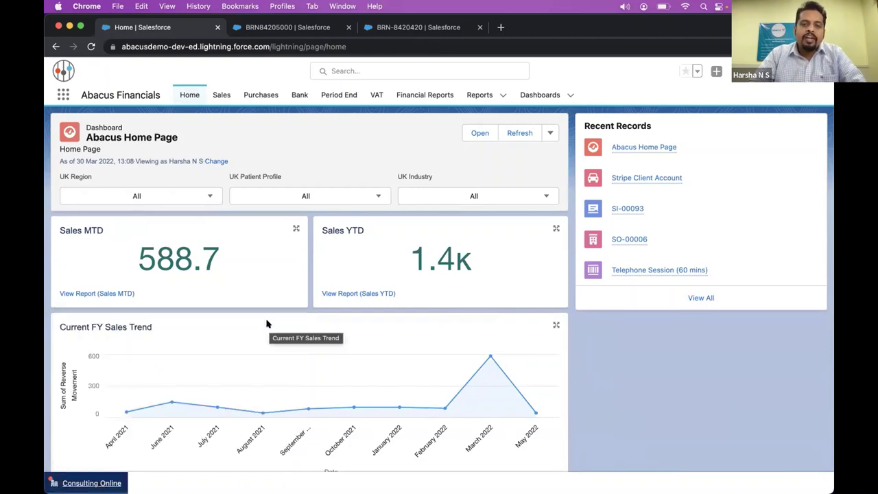
- View the customers list under sales and open the sales invoices list
{"action": "mouse_move", "coordinate": [465, 366]}
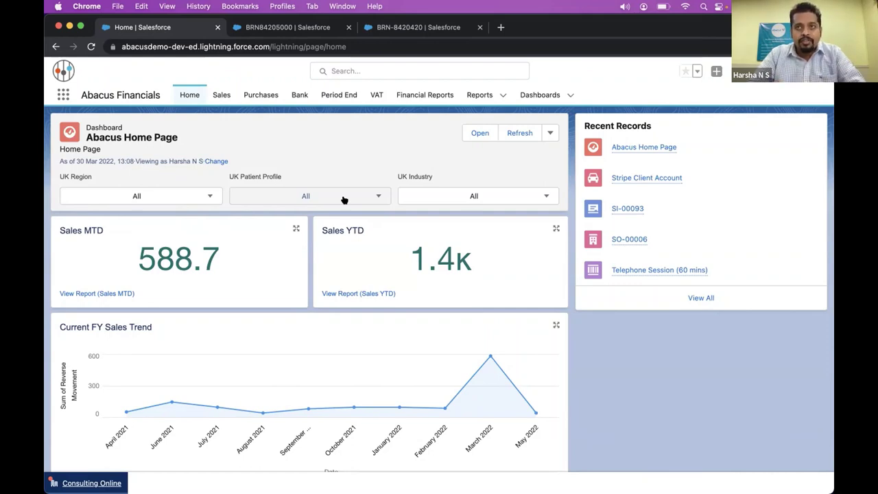
{"action": "left_click", "coordinate": [219, 99]}
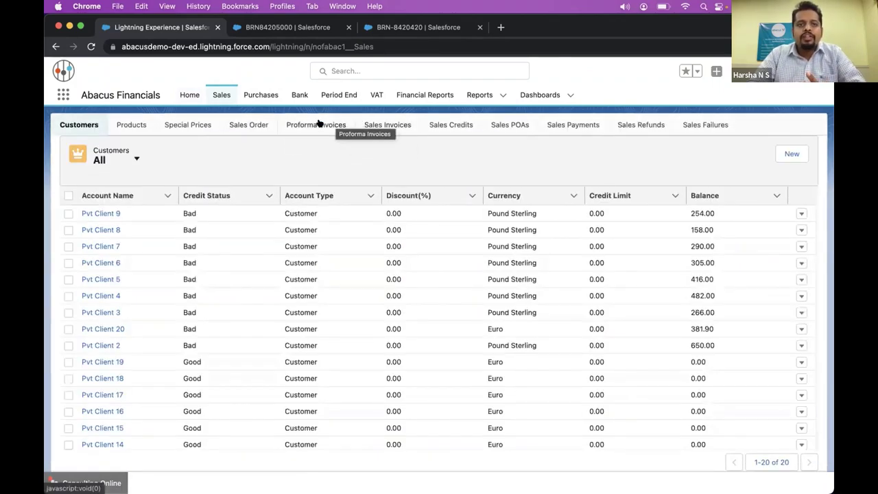
{"action": "left_click", "coordinate": [388, 126]}
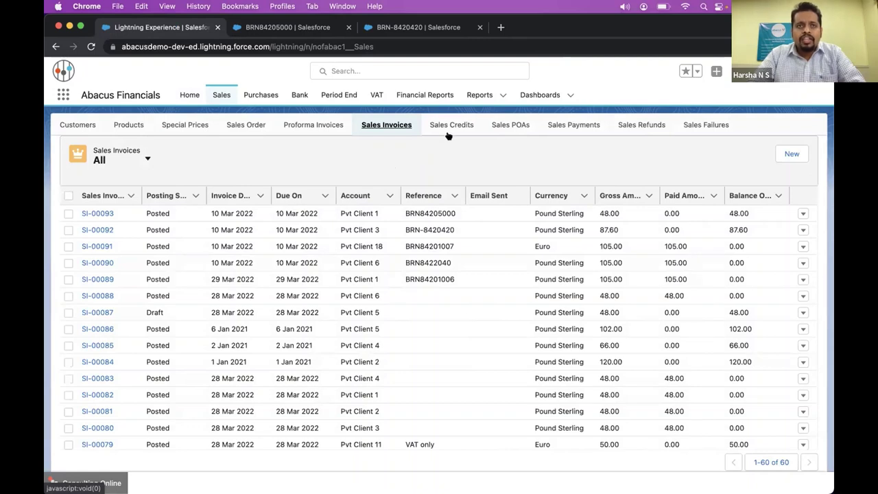
- Search all records for BRN and open the second suggested booking record, the one for Pvt Client 1
{"action": "left_click", "coordinate": [334, 71]}
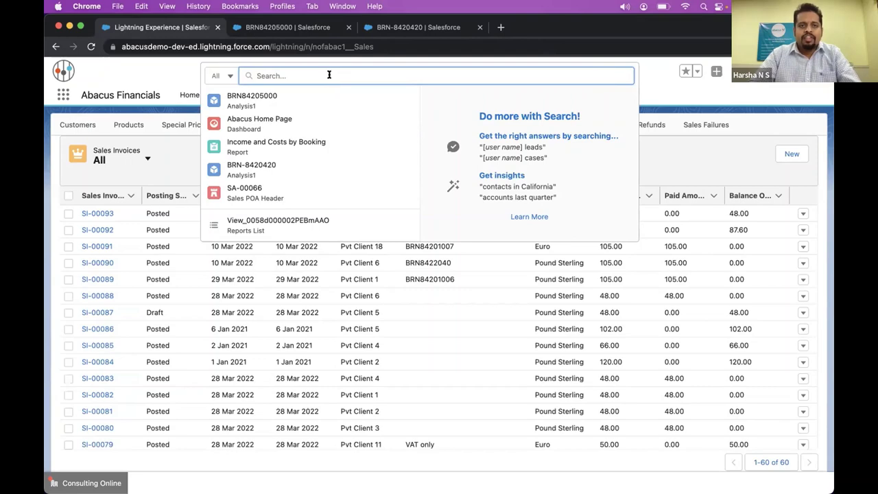
{"action": "type", "text": "BRN"}
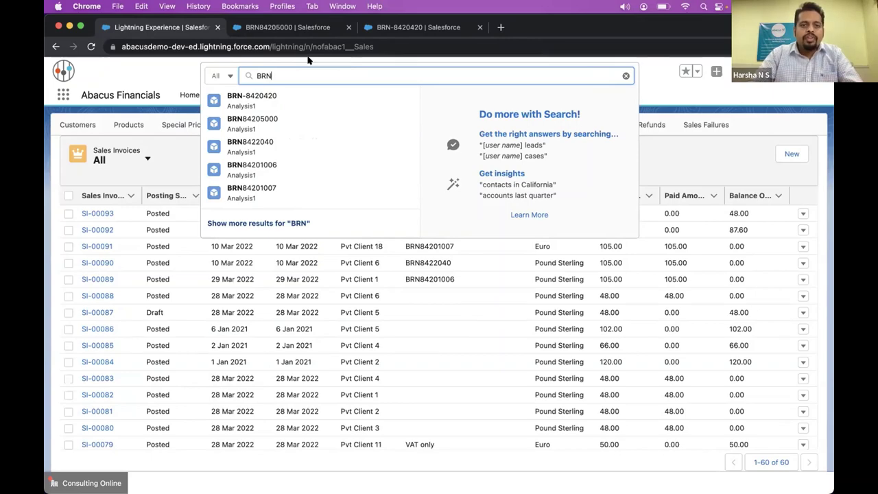
{"action": "mouse_move", "coordinate": [261, 119]}
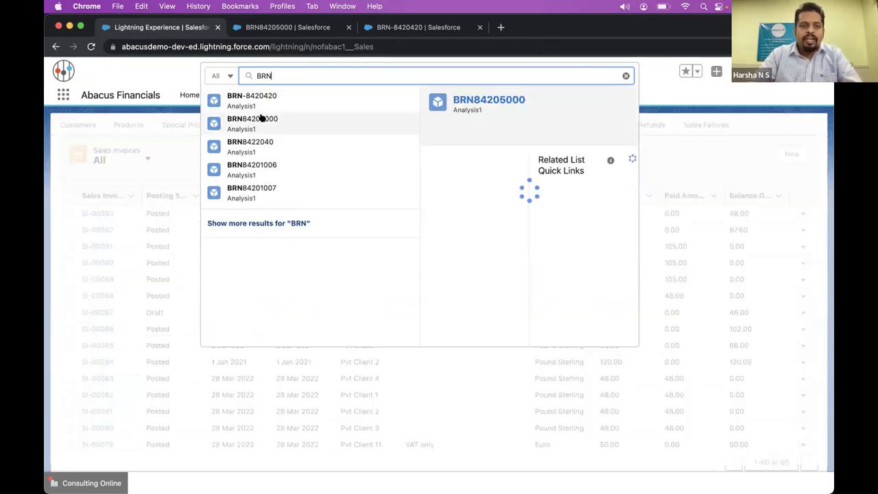
{"action": "left_click", "coordinate": [277, 120]}
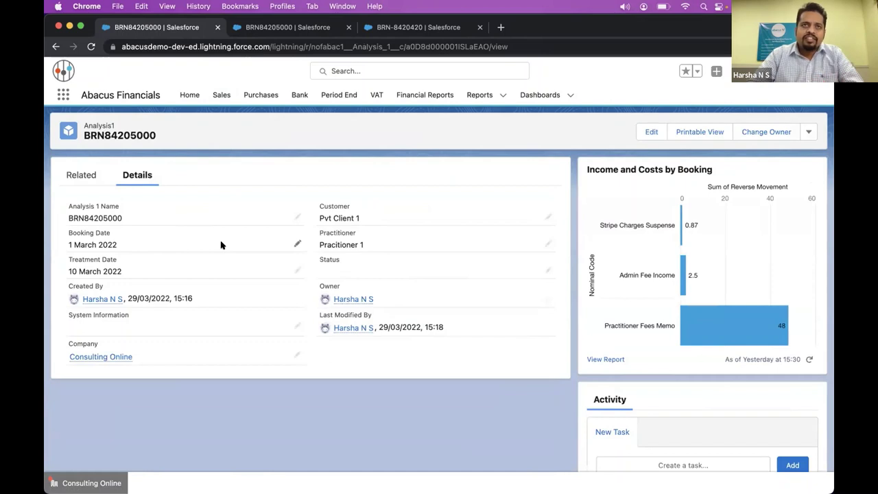
- Examine the booking record's details, its Income and Costs by Booking chart and its activity section
{"action": "scroll", "coordinate": [221, 245], "scroll_direction": "down", "scroll_amount": 2}
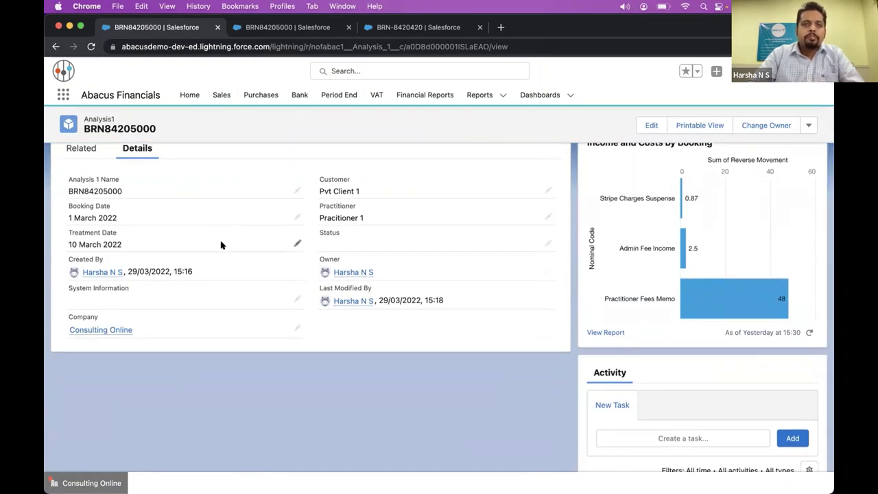
{"action": "scroll", "coordinate": [221, 244], "scroll_direction": "up", "scroll_amount": 1}
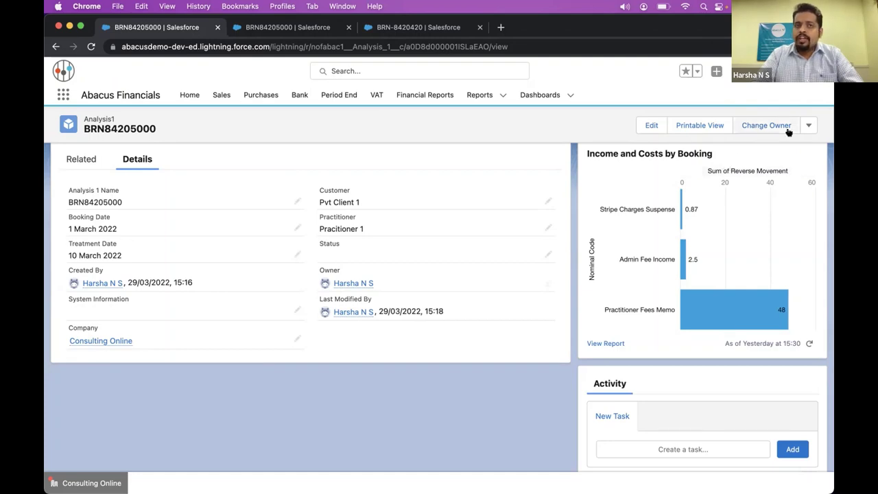
{"action": "scroll", "coordinate": [800, 138], "scroll_direction": "down", "scroll_amount": 3}
{"action": "scroll", "coordinate": [800, 140], "scroll_direction": "down", "scroll_amount": 1}
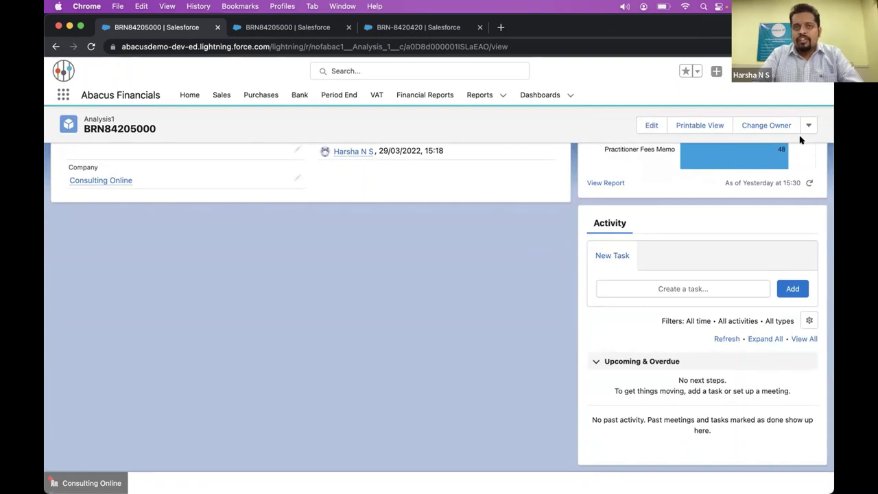
{"action": "scroll", "coordinate": [800, 140], "scroll_direction": "up", "scroll_amount": 3}
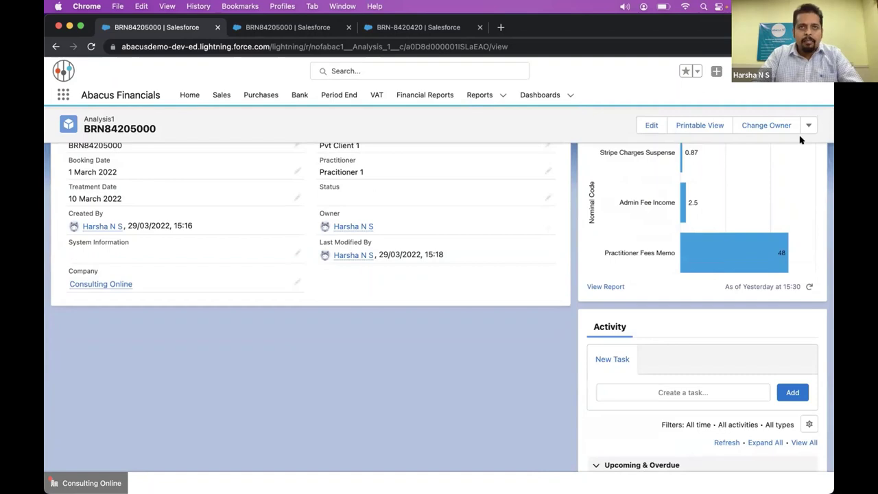
{"action": "scroll", "coordinate": [800, 140], "scroll_direction": "down", "scroll_amount": 2}
{"action": "scroll", "coordinate": [799, 138], "scroll_direction": "up", "scroll_amount": 4}
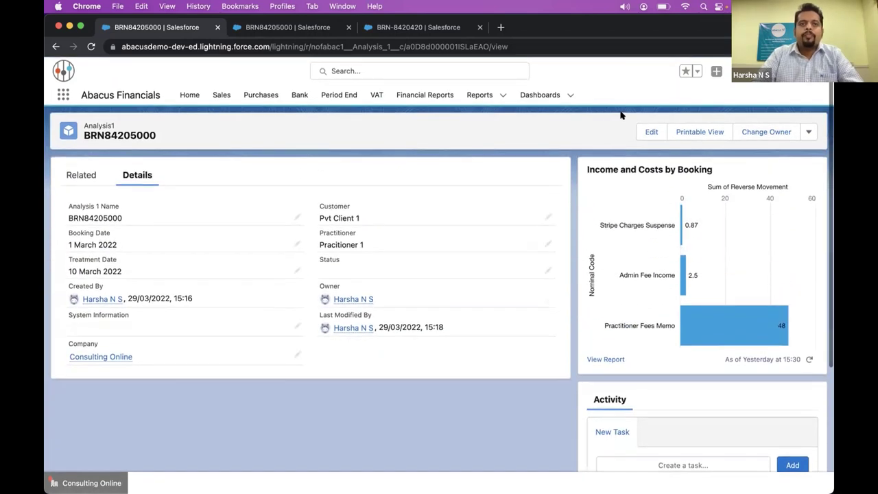
- Display the booking's related records and review its linked transactions from Sales POA through Bank Transfer
{"action": "left_click", "coordinate": [81, 176]}
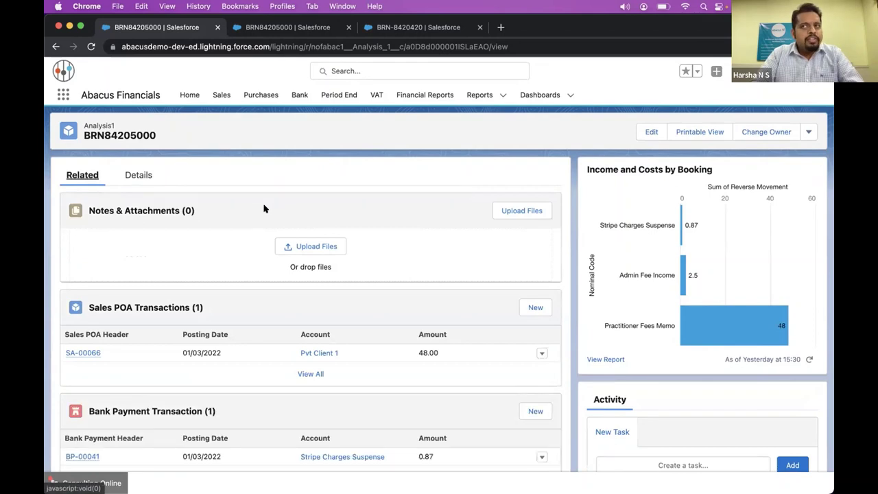
{"action": "scroll", "coordinate": [264, 208], "scroll_direction": "down", "scroll_amount": 1}
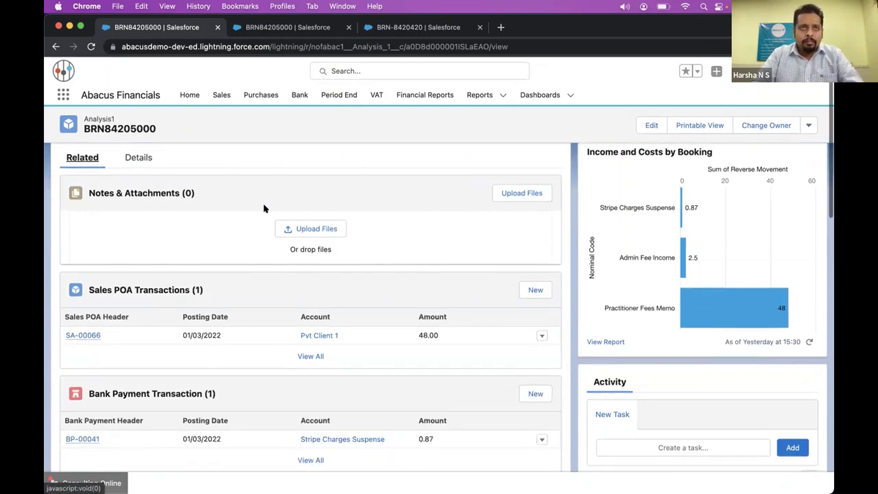
{"action": "scroll", "coordinate": [264, 208], "scroll_direction": "down", "scroll_amount": 3}
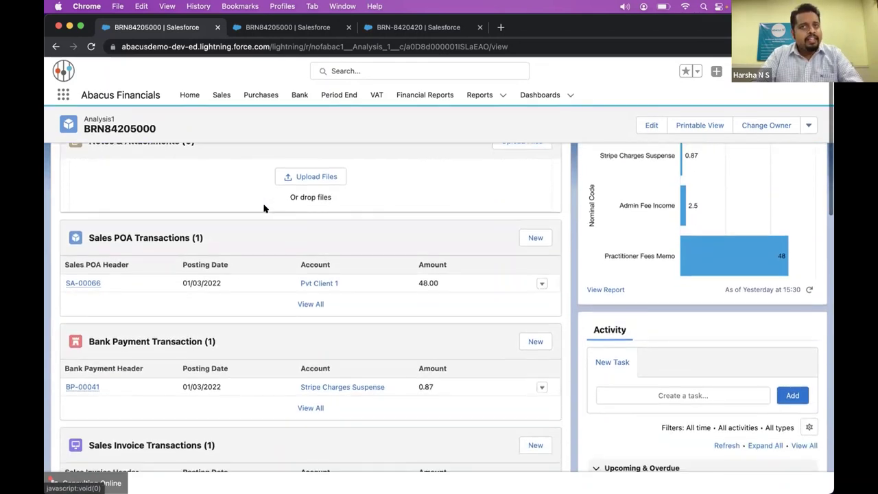
{"action": "scroll", "coordinate": [264, 209], "scroll_direction": "down", "scroll_amount": 1}
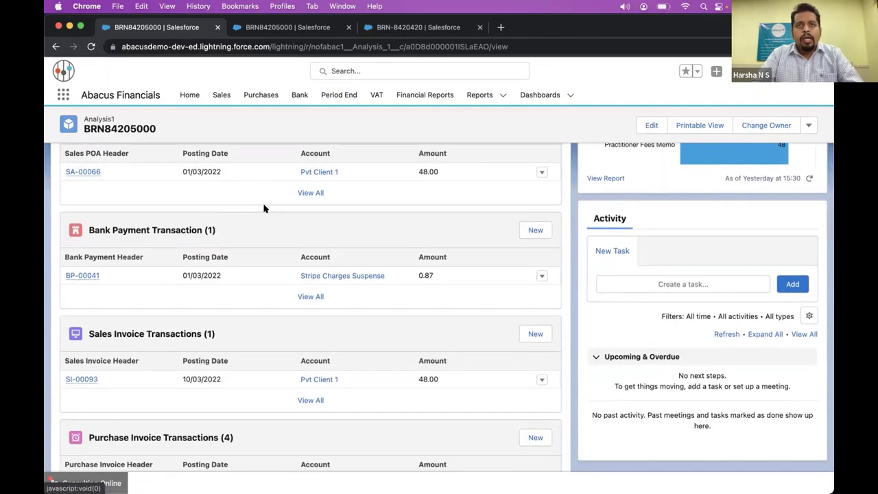
{"action": "scroll", "coordinate": [264, 209], "scroll_direction": "down", "scroll_amount": 2}
{"action": "scroll", "coordinate": [264, 208], "scroll_direction": "down", "scroll_amount": 2}
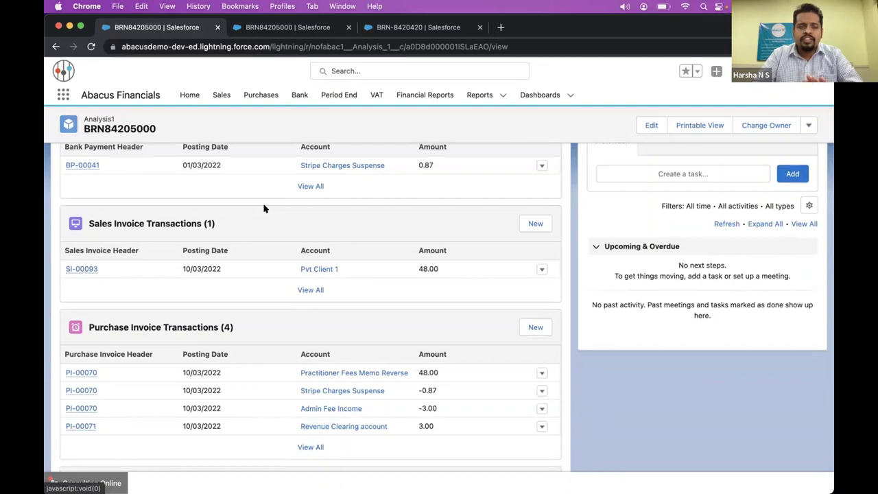
{"action": "scroll", "coordinate": [264, 209], "scroll_direction": "down", "scroll_amount": 3}
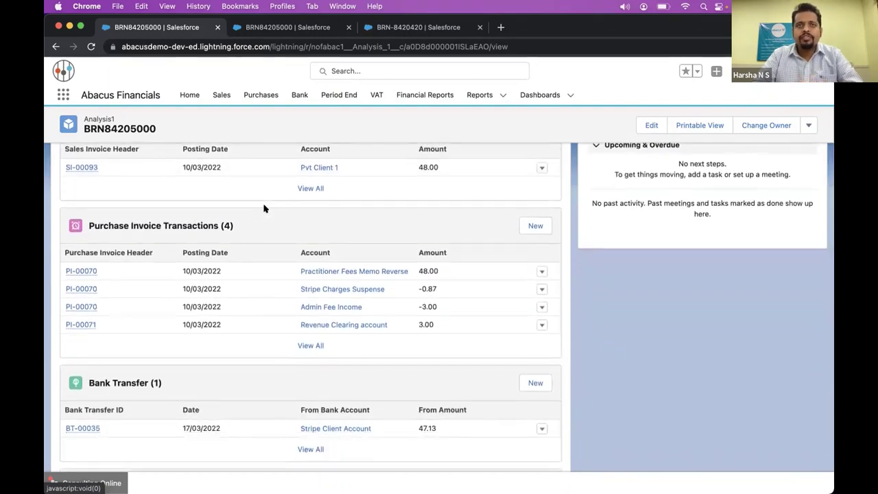
{"action": "scroll", "coordinate": [265, 206], "scroll_direction": "up", "scroll_amount": 4}
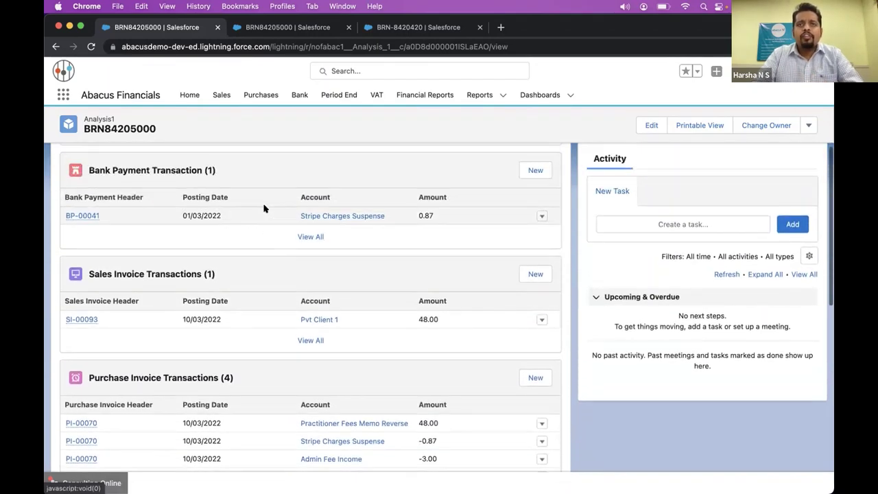
{"action": "scroll", "coordinate": [259, 205], "scroll_direction": "up", "scroll_amount": 6}
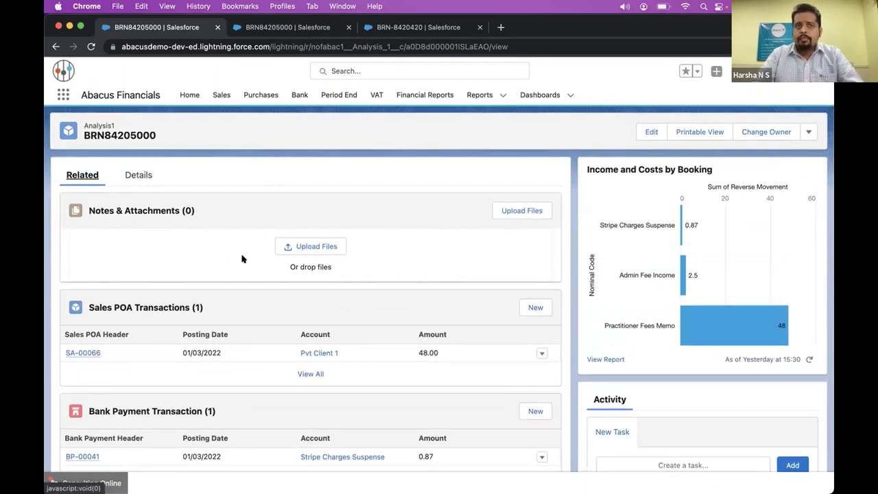
- Examine the booking's Sales POA, bank payment, sales invoice and purchase invoice entries in turn
{"action": "scroll", "coordinate": [242, 259], "scroll_direction": "down", "scroll_amount": 1}
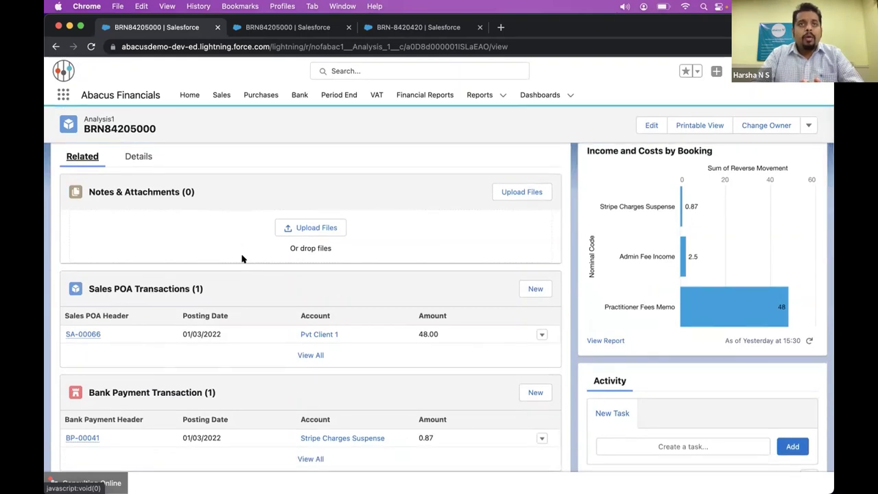
{"action": "scroll", "coordinate": [278, 267], "scroll_direction": "down", "scroll_amount": 3}
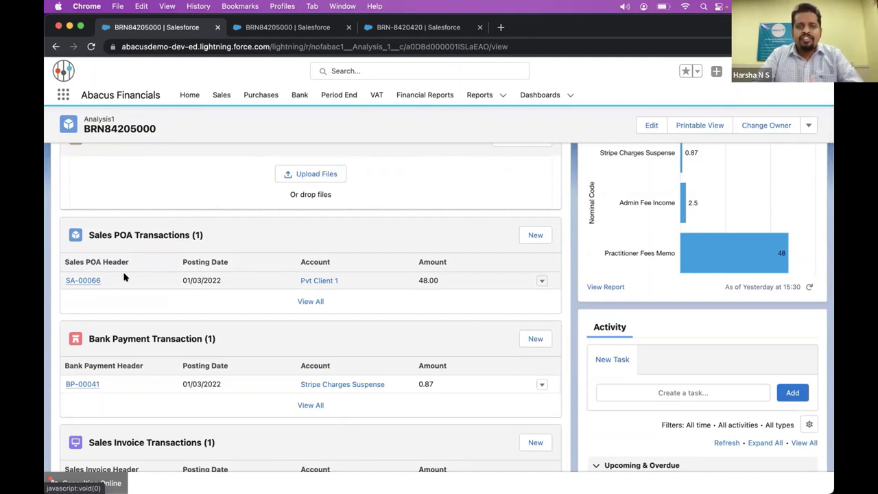
{"action": "mouse_move", "coordinate": [87, 280]}
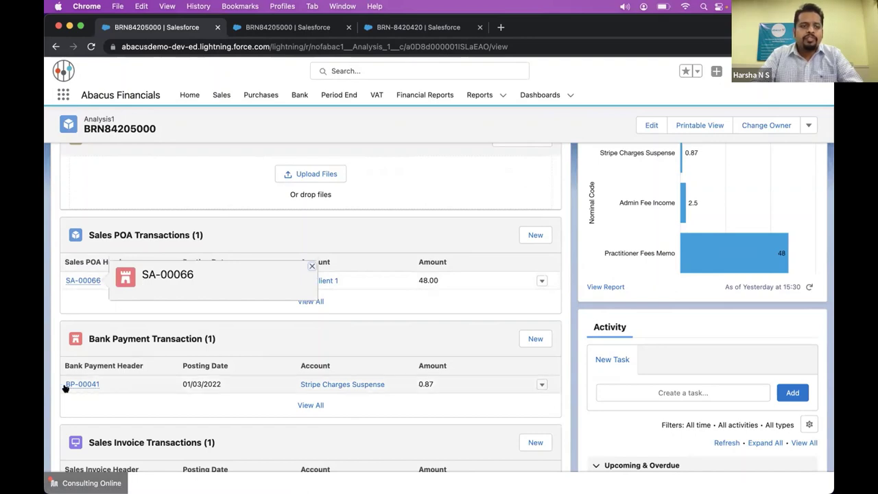
{"action": "scroll", "coordinate": [50, 384], "scroll_direction": "down", "scroll_amount": 1}
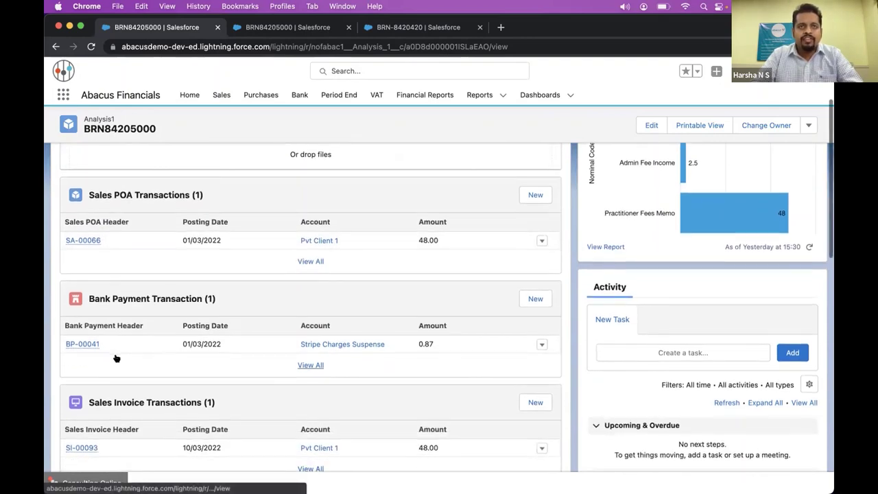
{"action": "scroll", "coordinate": [115, 357], "scroll_direction": "down", "scroll_amount": 1}
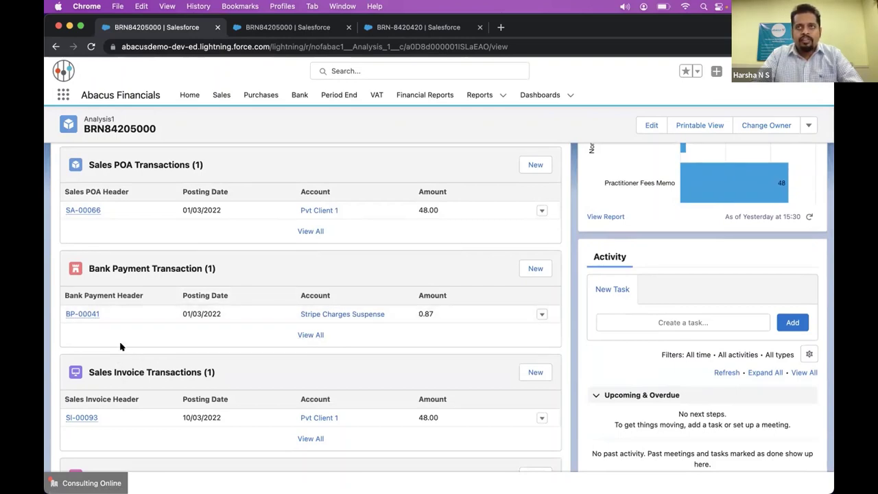
{"action": "scroll", "coordinate": [120, 347], "scroll_direction": "down", "scroll_amount": 1}
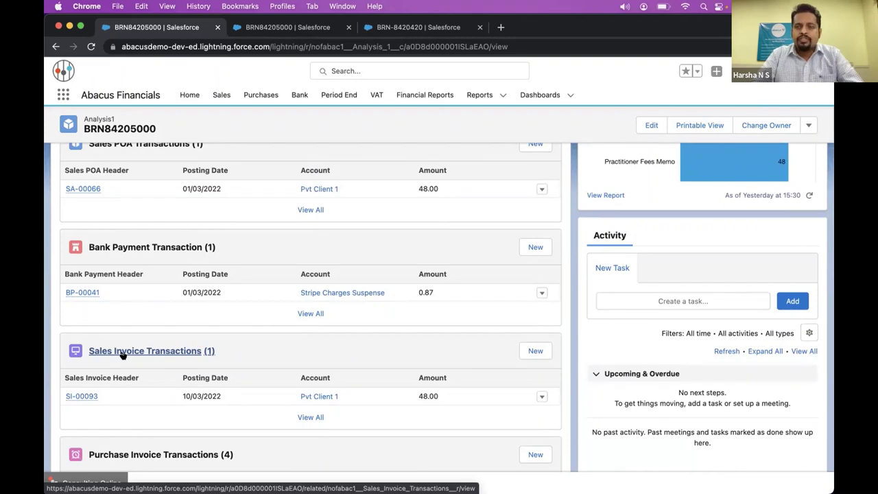
{"action": "scroll", "coordinate": [122, 353], "scroll_direction": "down", "scroll_amount": 5}
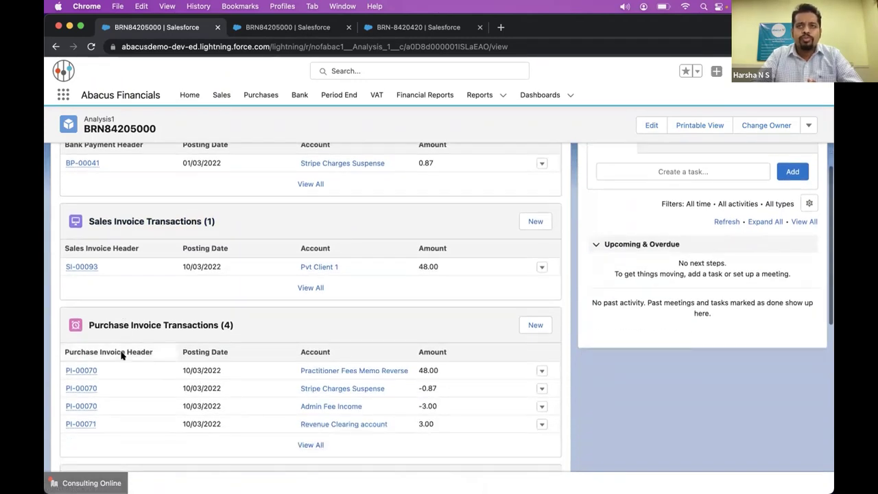
{"action": "scroll", "coordinate": [121, 354], "scroll_direction": "down", "scroll_amount": 2}
{"action": "scroll", "coordinate": [121, 355], "scroll_direction": "up", "scroll_amount": 7}
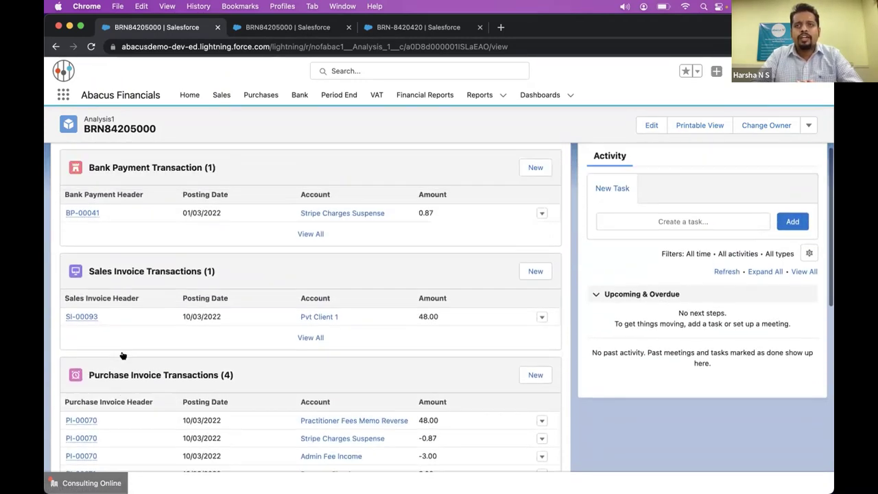
{"action": "scroll", "coordinate": [122, 355], "scroll_direction": "up", "scroll_amount": 4}
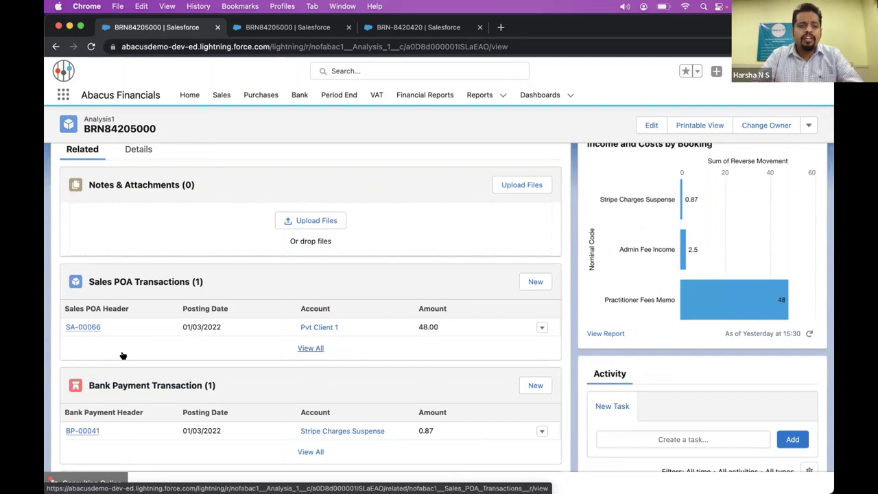
- Open the sales invoice linked to the booking and examine its header, line item and booking reference
{"action": "scroll", "coordinate": [123, 355], "scroll_direction": "down", "scroll_amount": 1}
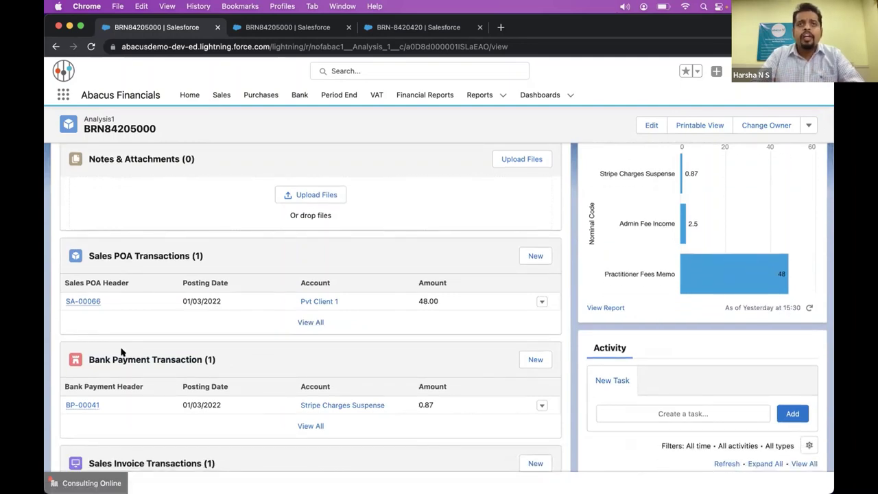
{"action": "scroll", "coordinate": [121, 352], "scroll_direction": "down", "scroll_amount": 1}
{"action": "scroll", "coordinate": [121, 352], "scroll_direction": "down", "scroll_amount": 4}
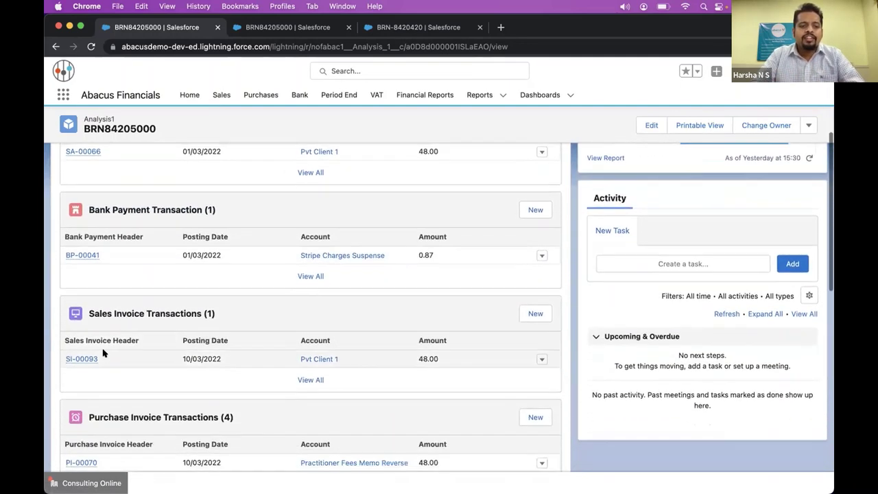
{"action": "mouse_move", "coordinate": [84, 359]}
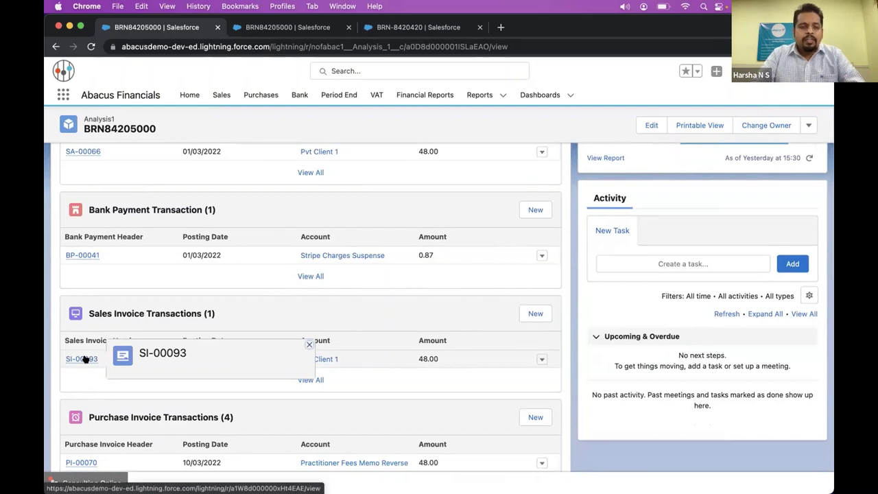
{"action": "left_click", "coordinate": [80, 359]}
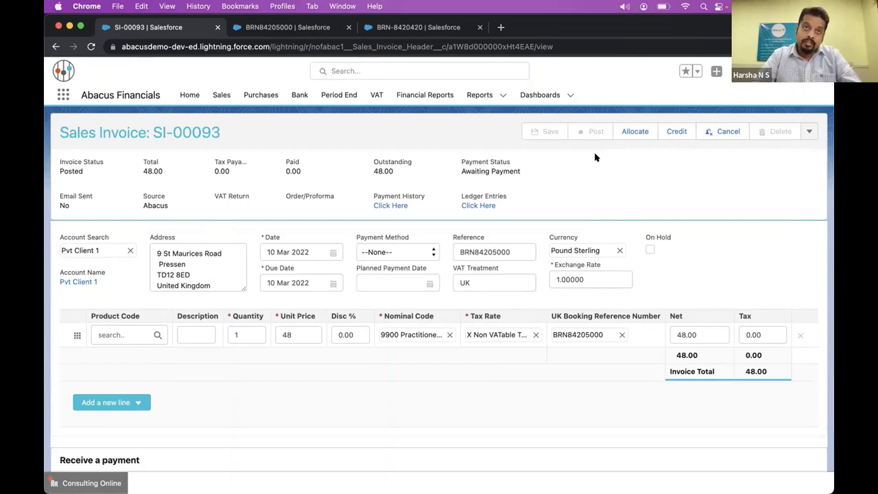
{"action": "scroll", "coordinate": [595, 157], "scroll_direction": "down", "scroll_amount": 1}
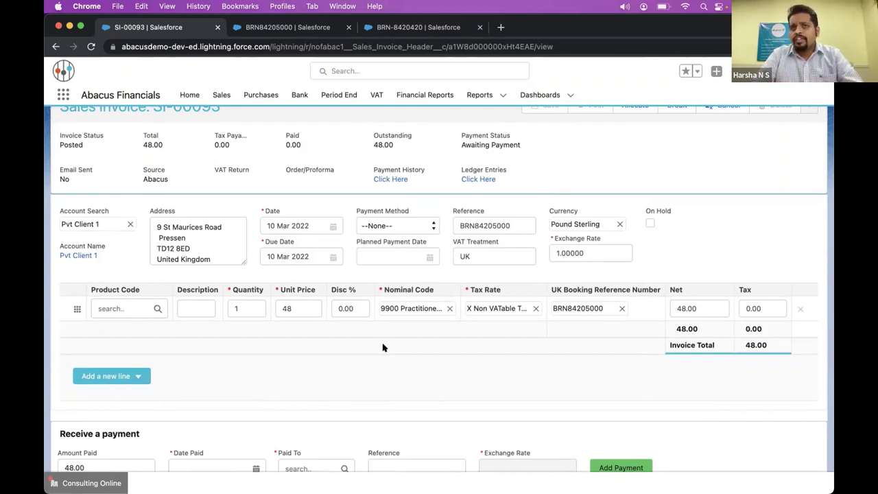
{"action": "scroll", "coordinate": [383, 348], "scroll_direction": "up", "scroll_amount": 2}
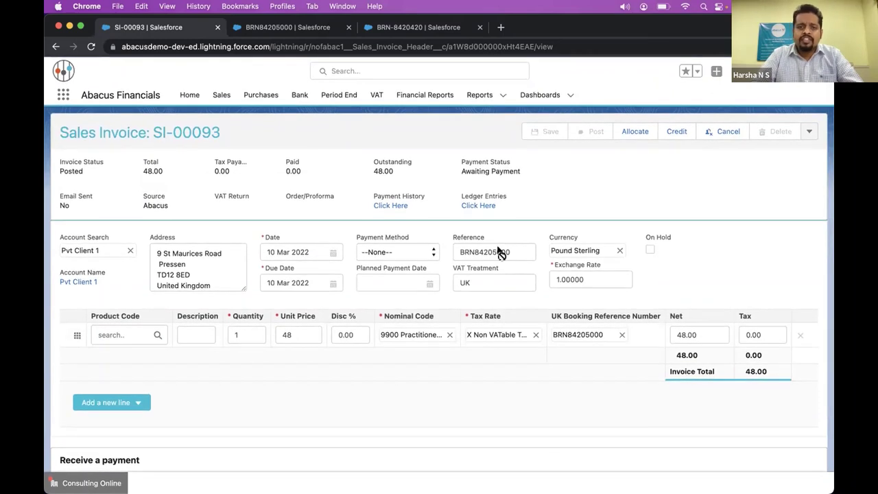
- View the sales invoice's ledger entries, close them and check the invoice's payment section
{"action": "left_click", "coordinate": [480, 206]}
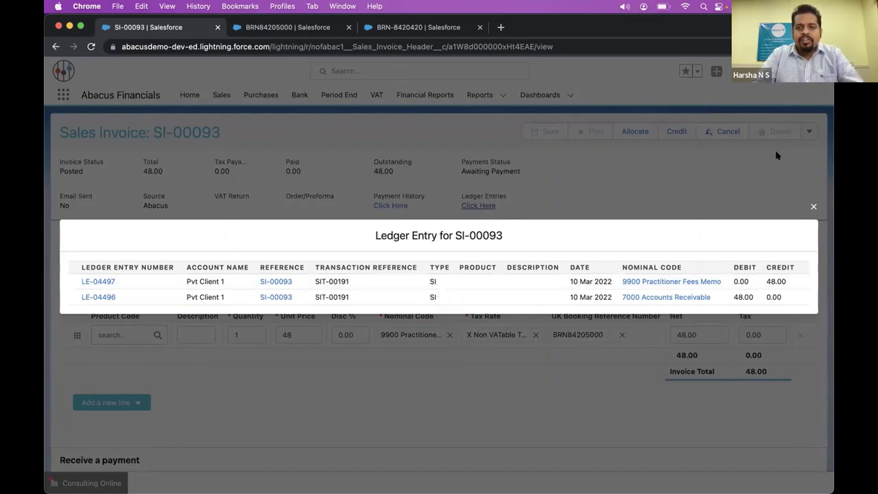
{"action": "left_click", "coordinate": [812, 207]}
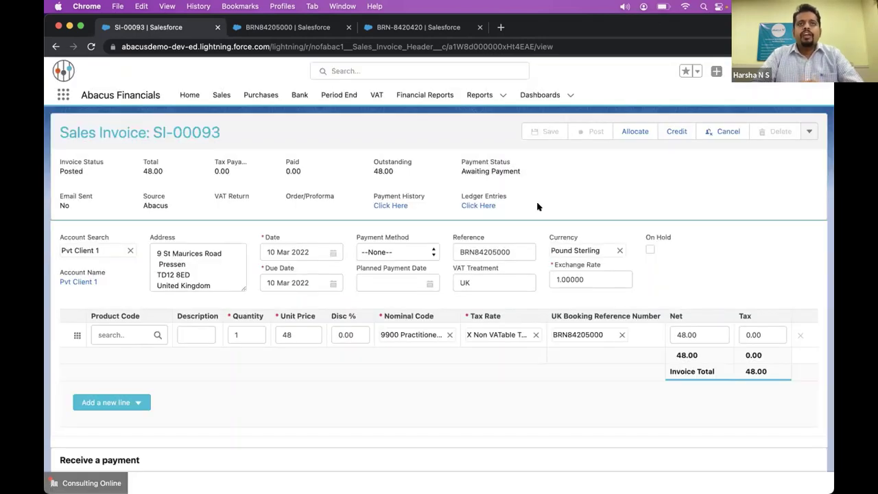
{"action": "scroll", "coordinate": [538, 207], "scroll_direction": "down", "scroll_amount": 3}
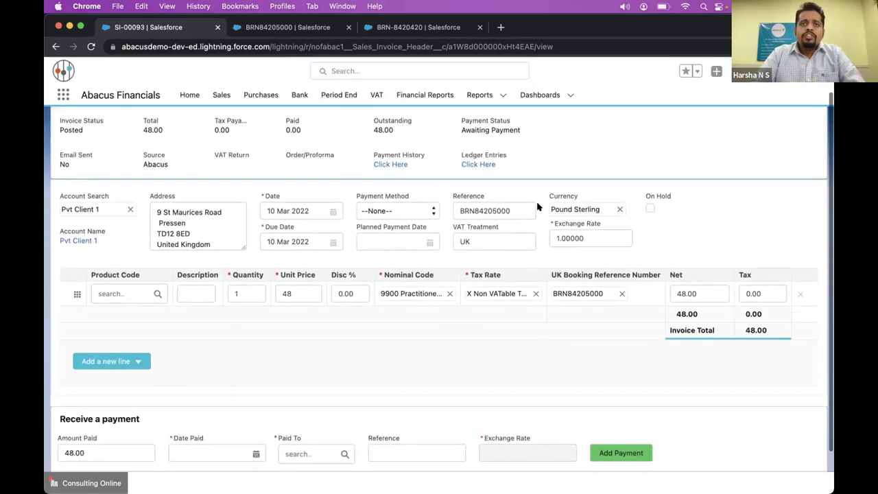
{"action": "scroll", "coordinate": [538, 207], "scroll_direction": "up", "scroll_amount": 3}
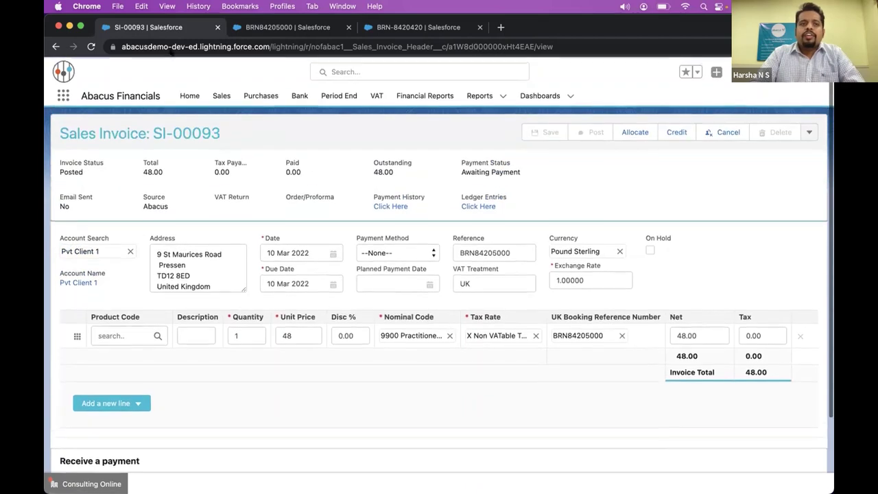
- Return to the booking record and examine its purchase invoice, bank transfer, bank receipt, purchase payment, credit and refund transactions
{"action": "left_click", "coordinate": [54, 46]}
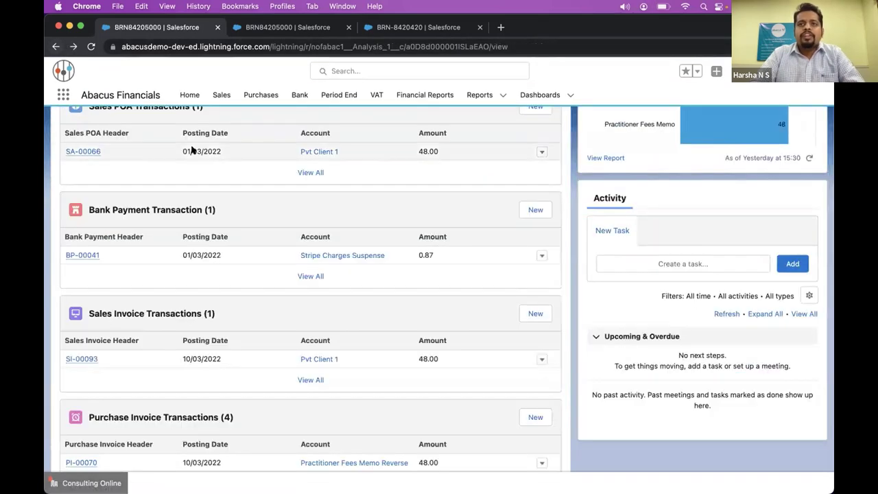
{"action": "scroll", "coordinate": [195, 161], "scroll_direction": "down", "scroll_amount": 3}
{"action": "scroll", "coordinate": [194, 160], "scroll_direction": "down", "scroll_amount": 4}
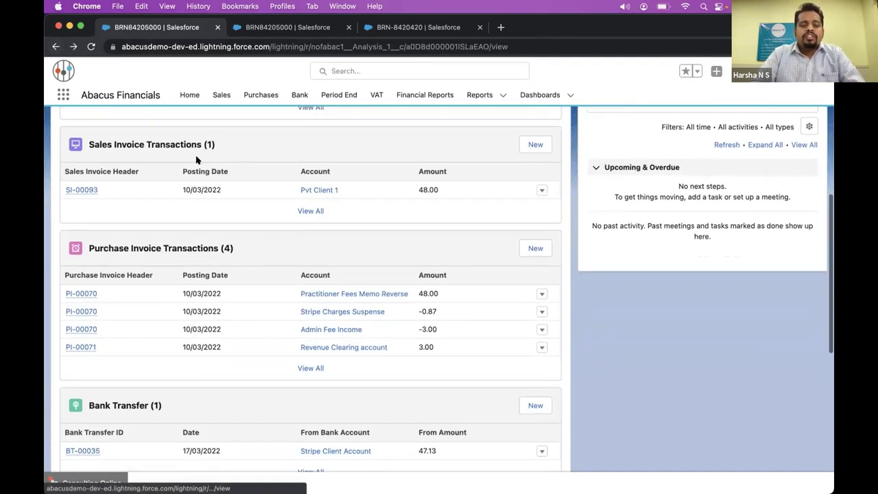
{"action": "scroll", "coordinate": [195, 161], "scroll_direction": "down", "scroll_amount": 1}
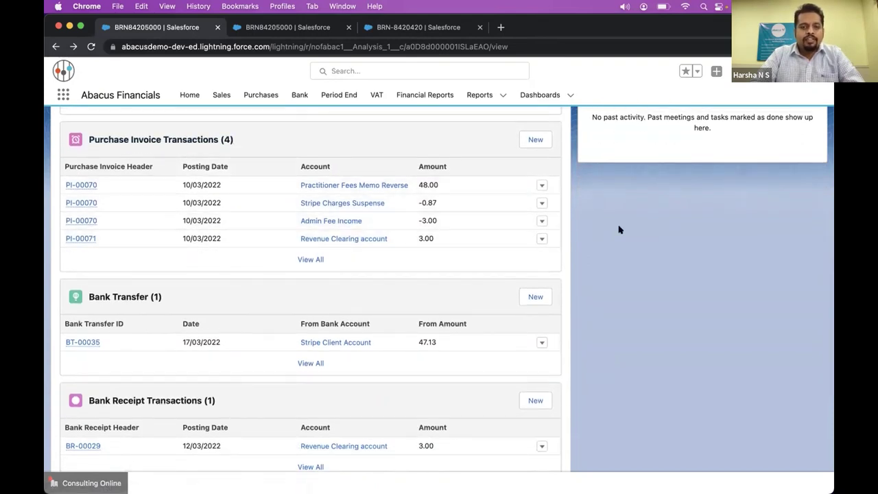
{"action": "scroll", "coordinate": [618, 230], "scroll_direction": "up", "scroll_amount": 2}
{"action": "scroll", "coordinate": [618, 230], "scroll_direction": "down", "scroll_amount": 1}
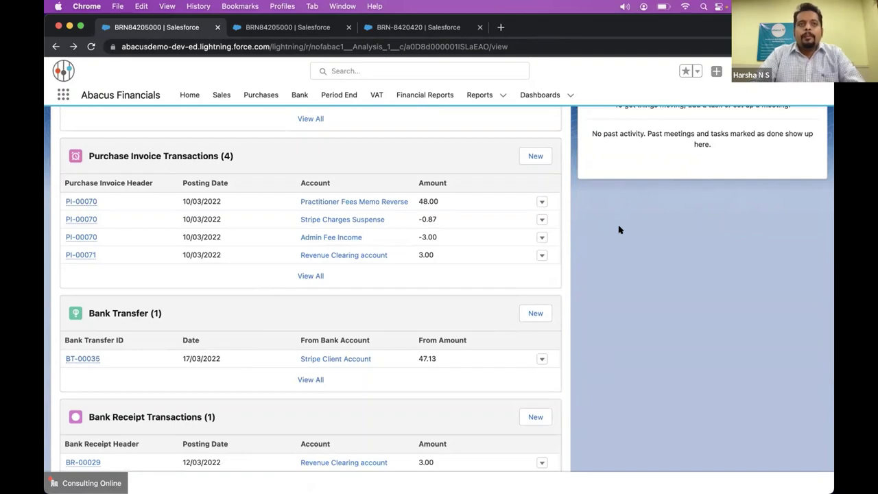
{"action": "scroll", "coordinate": [619, 230], "scroll_direction": "down", "scroll_amount": 1}
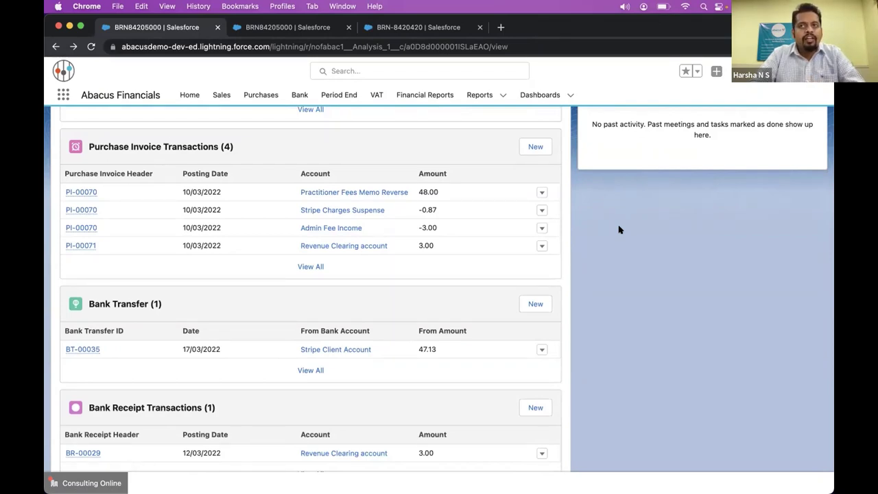
{"action": "scroll", "coordinate": [618, 230], "scroll_direction": "down", "scroll_amount": 3}
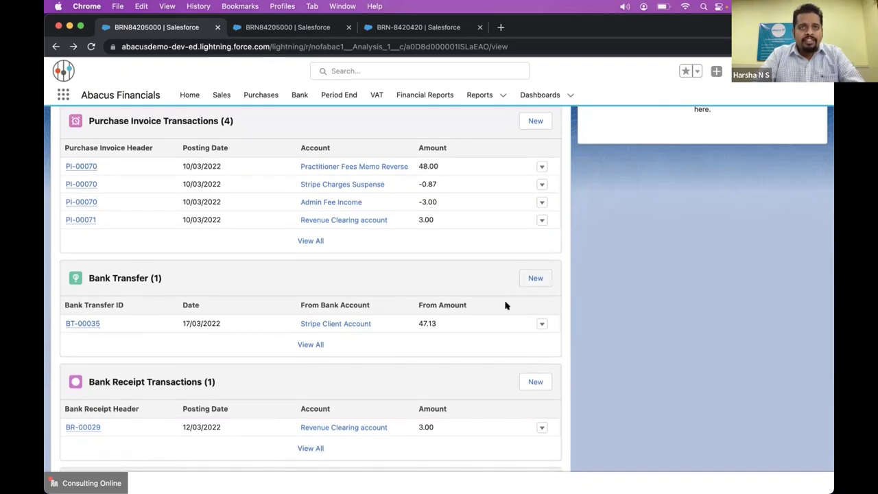
{"action": "scroll", "coordinate": [506, 306], "scroll_direction": "down", "scroll_amount": 6}
{"action": "scroll", "coordinate": [505, 305], "scroll_direction": "down", "scroll_amount": 5}
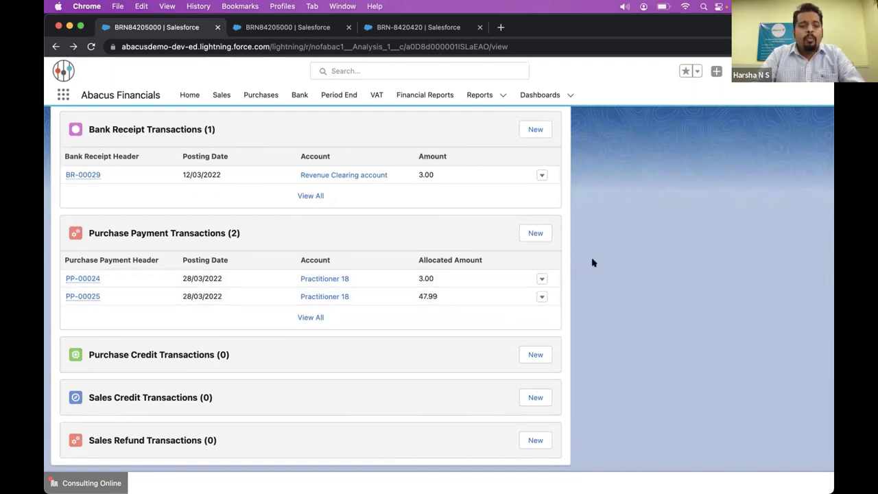
{"action": "scroll", "coordinate": [593, 262], "scroll_direction": "up", "scroll_amount": 1}
{"action": "scroll", "coordinate": [593, 263], "scroll_direction": "up", "scroll_amount": 10}
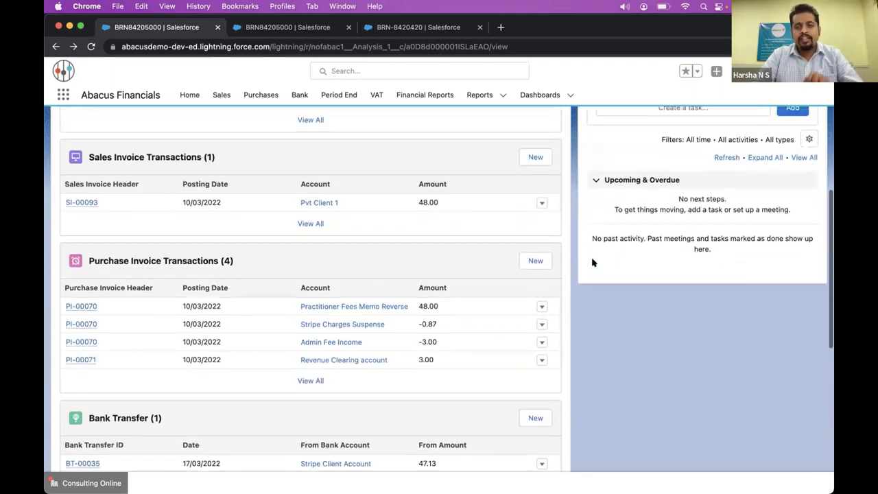
- Review the booking's related sales, purchase invoice, bank transfer and bank receipt transactions, then return to the start of the record
{"action": "scroll", "coordinate": [593, 263], "scroll_direction": "up", "scroll_amount": 4}
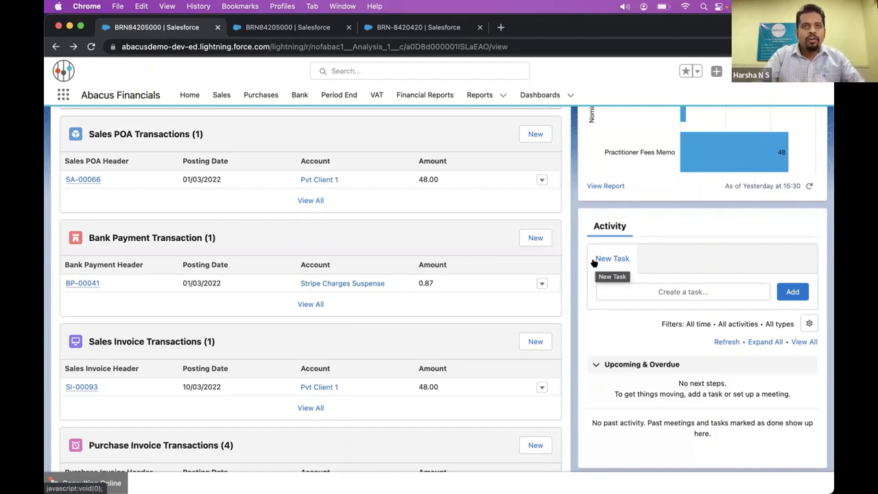
{"action": "scroll", "coordinate": [458, 247], "scroll_direction": "up", "scroll_amount": 2}
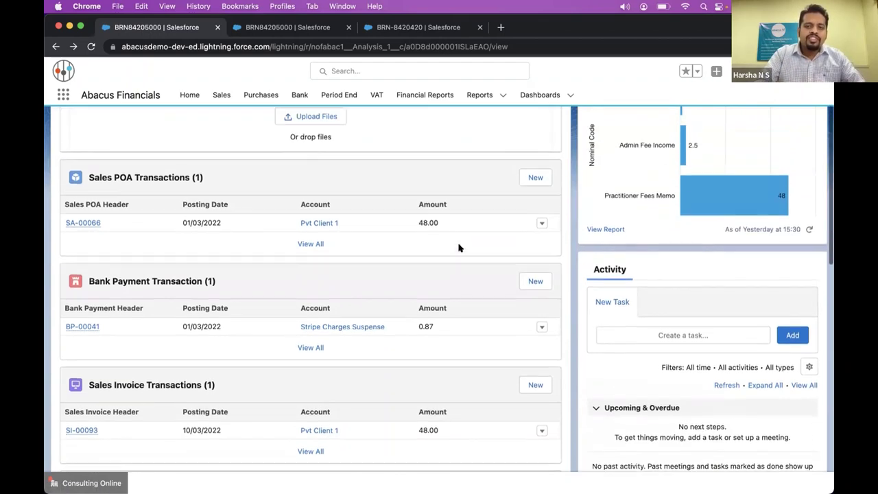
{"action": "scroll", "coordinate": [459, 247], "scroll_direction": "down", "scroll_amount": 4}
{"action": "scroll", "coordinate": [459, 247], "scroll_direction": "down", "scroll_amount": 10}
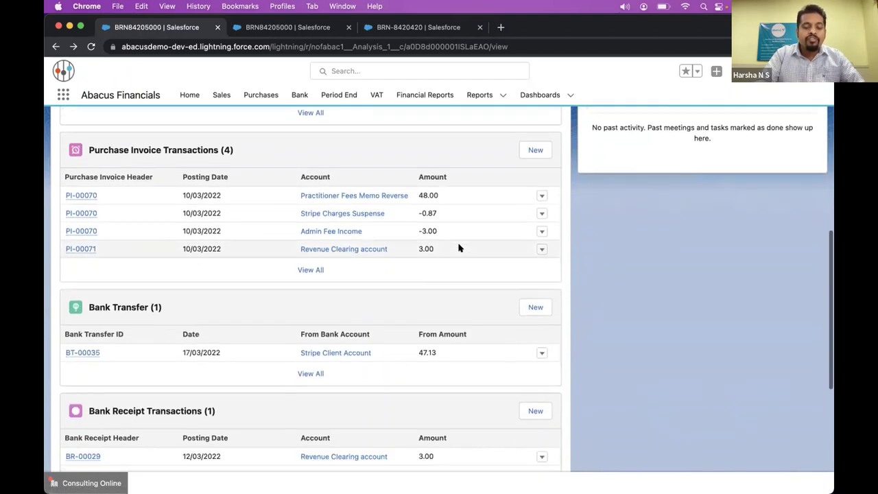
{"action": "scroll", "coordinate": [459, 247], "scroll_direction": "up", "scroll_amount": 2}
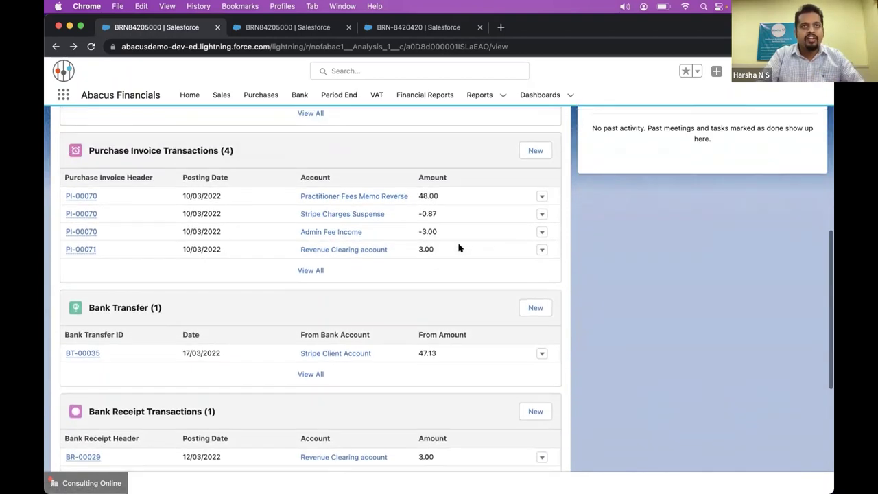
{"action": "scroll", "coordinate": [459, 248], "scroll_direction": "up", "scroll_amount": 1}
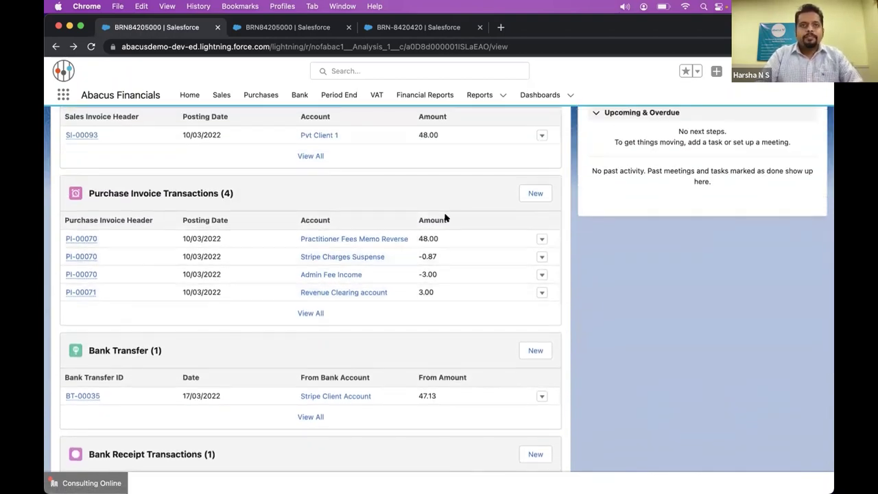
{"action": "scroll", "coordinate": [444, 220], "scroll_direction": "up", "scroll_amount": 3}
{"action": "scroll", "coordinate": [445, 220], "scroll_direction": "up", "scroll_amount": 5}
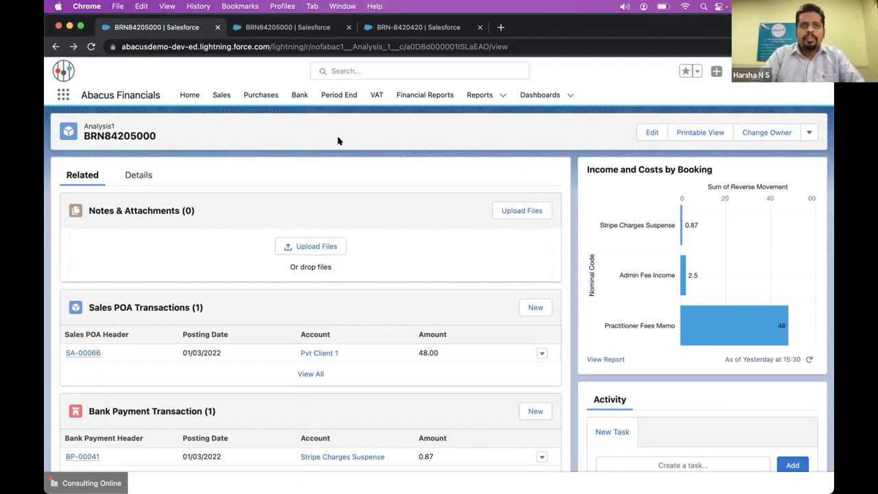
- Limit the global search to Analysis1 records and open the refunded booking for Pvt Client 3
{"action": "left_click", "coordinate": [335, 64]}
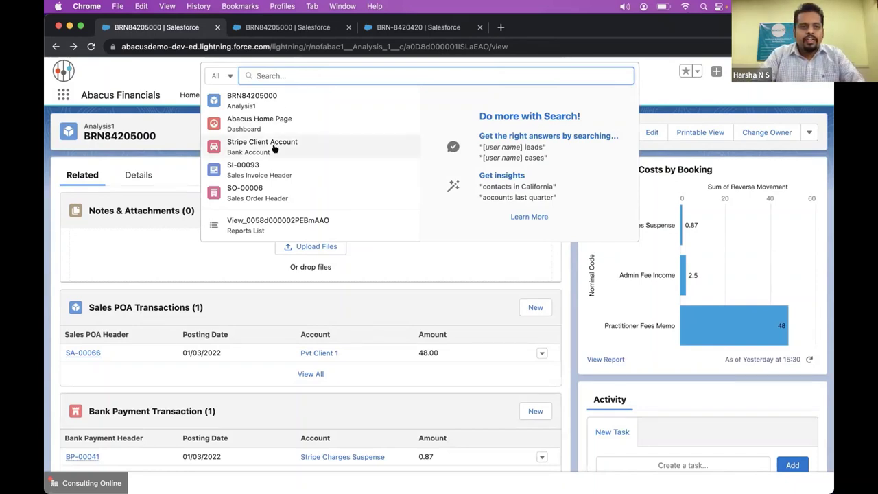
{"action": "left_click", "coordinate": [233, 76]}
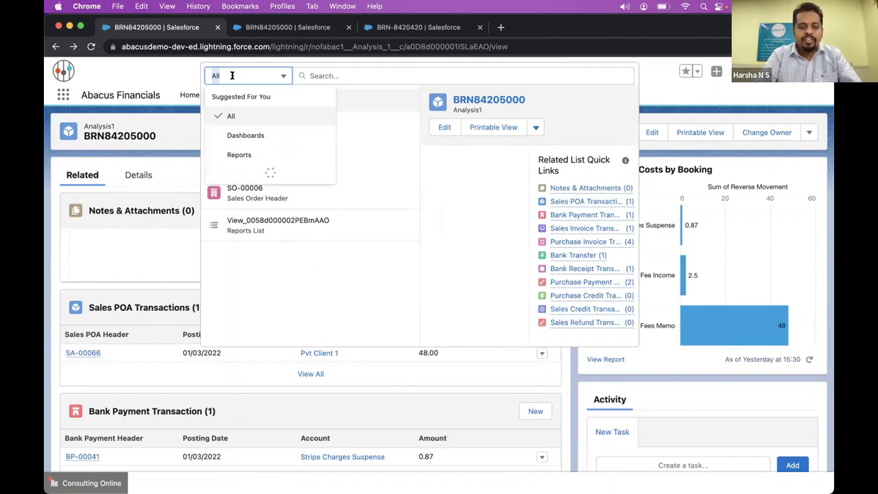
{"action": "type", "text": "An"}
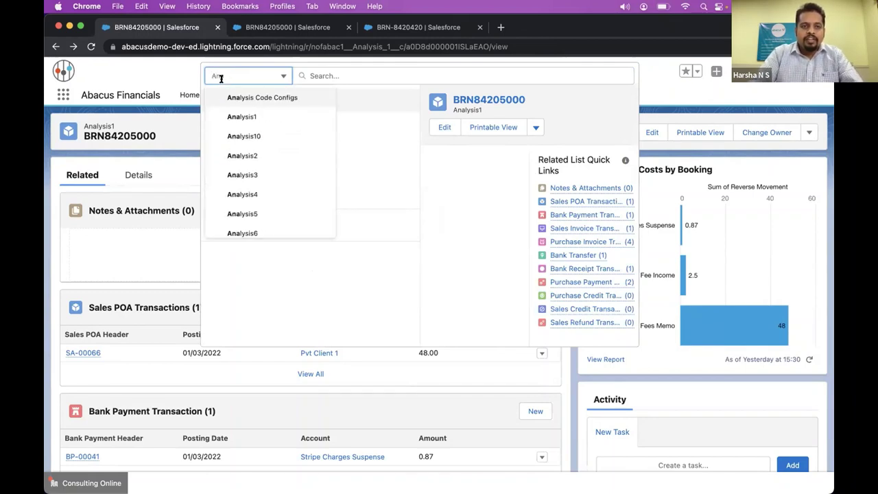
{"action": "left_click", "coordinate": [241, 117]}
{"action": "left_click", "coordinate": [277, 122]}
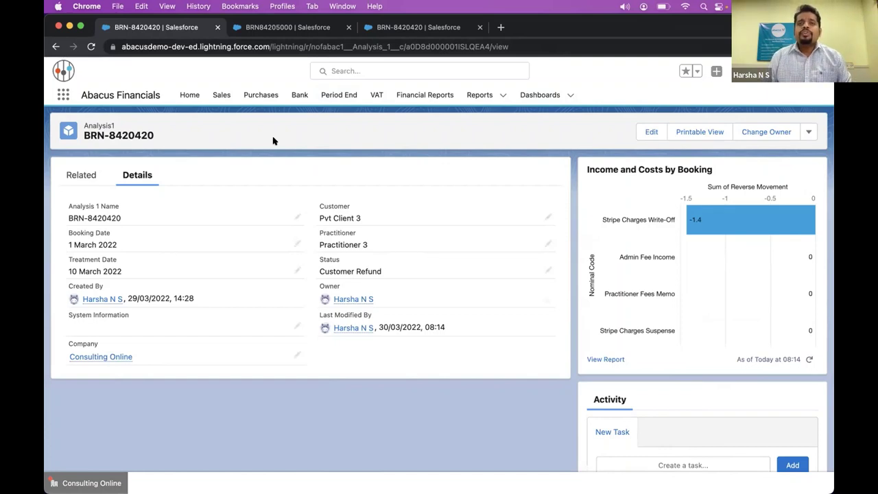
- Show the refunded booking's related records and examine its refund letter, invoices, bank payments, transfers, receipts and activity tasks
{"action": "left_click", "coordinate": [95, 175]}
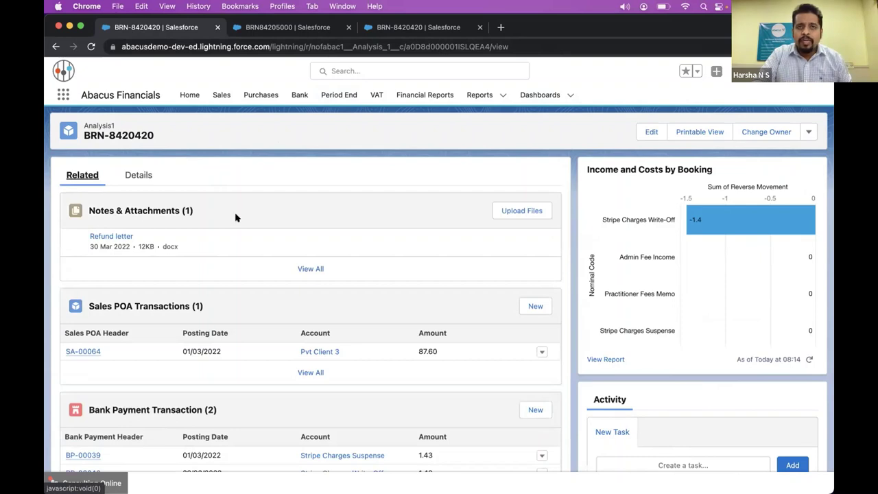
{"action": "scroll", "coordinate": [236, 218], "scroll_direction": "down", "scroll_amount": 2}
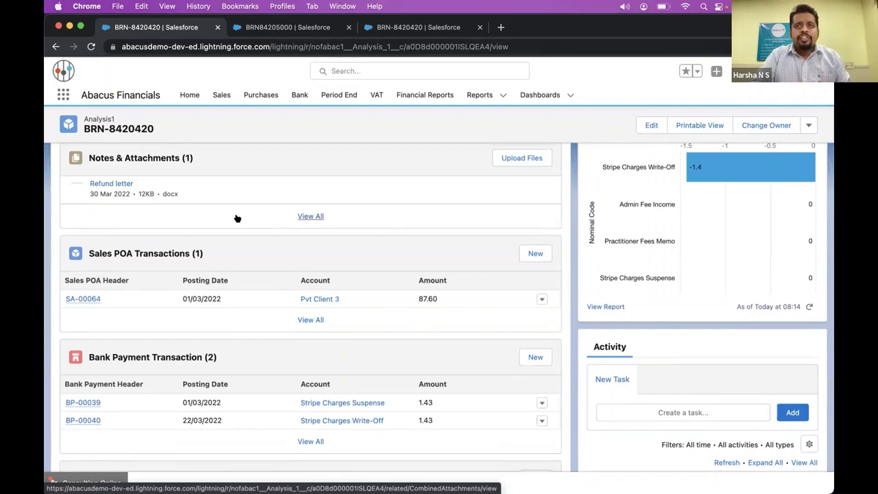
{"action": "scroll", "coordinate": [275, 228], "scroll_direction": "down", "scroll_amount": 2}
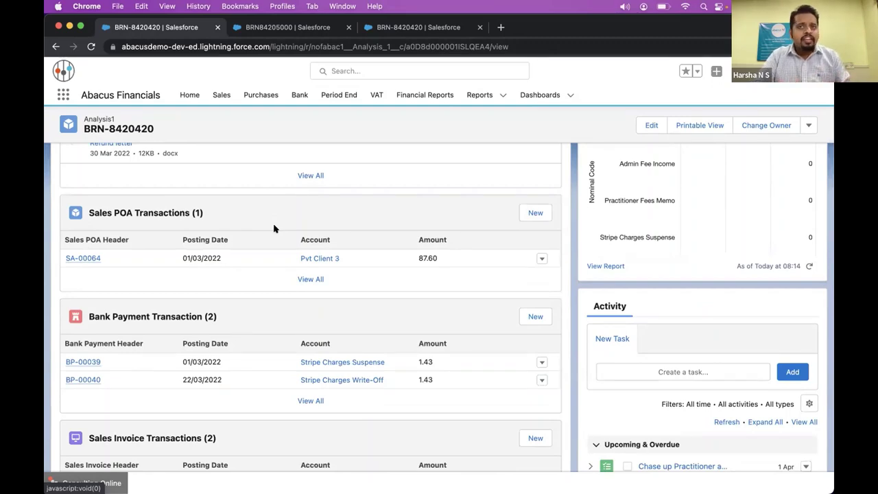
{"action": "scroll", "coordinate": [273, 227], "scroll_direction": "down", "scroll_amount": 5}
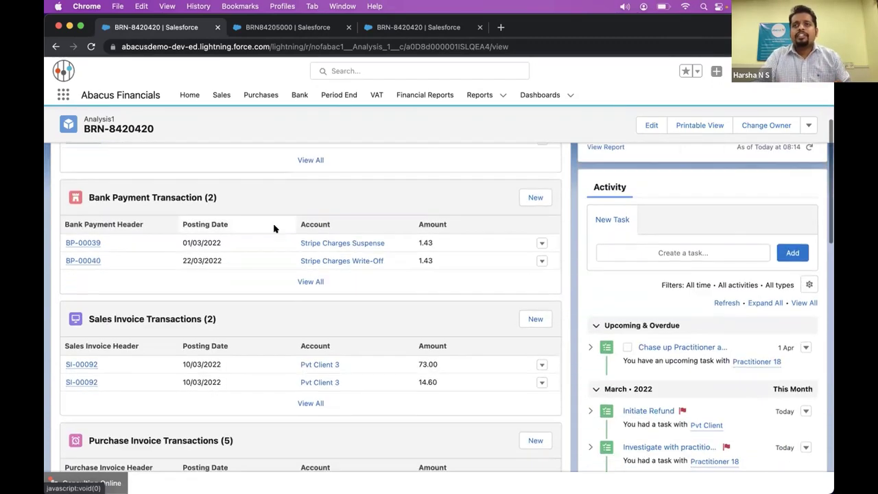
{"action": "scroll", "coordinate": [274, 228], "scroll_direction": "down", "scroll_amount": 4}
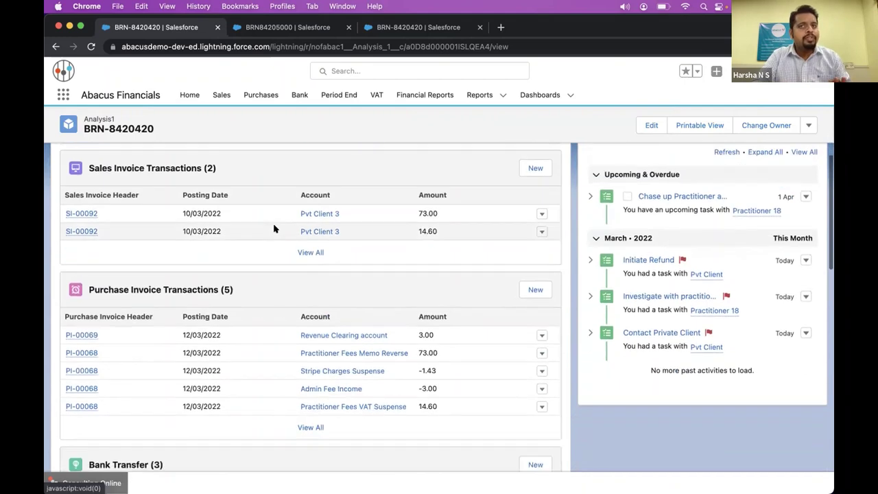
{"action": "scroll", "coordinate": [274, 228], "scroll_direction": "down", "scroll_amount": 3}
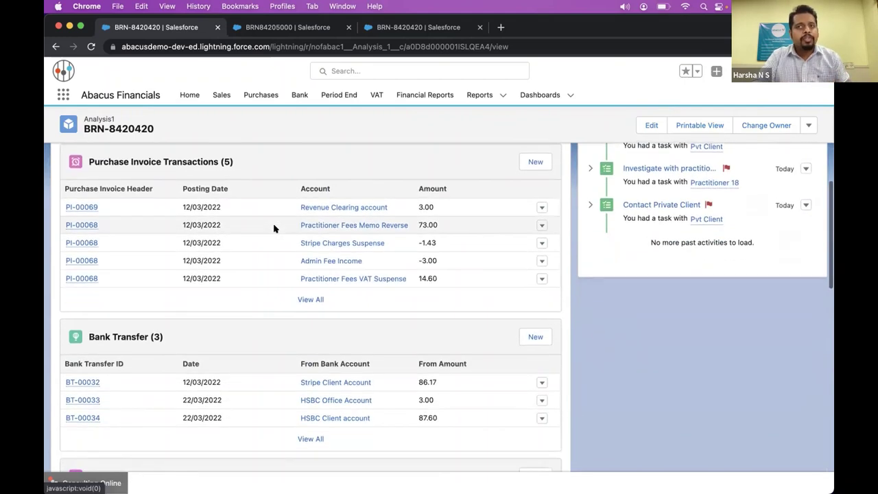
{"action": "scroll", "coordinate": [274, 227], "scroll_direction": "down", "scroll_amount": 2}
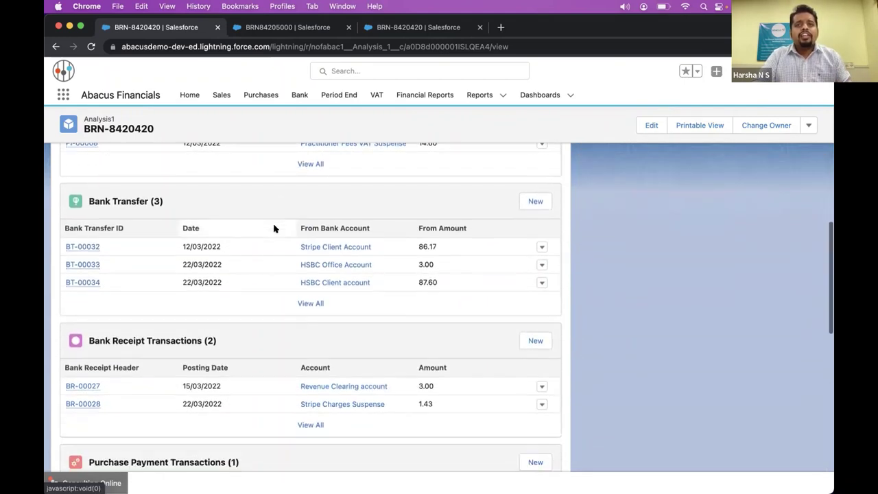
- Examine the refunded booking's Income and Costs by Booking chart, focusing on the Stripe Charges Write-Off, and recheck its related transactions
{"action": "scroll", "coordinate": [274, 227], "scroll_direction": "up", "scroll_amount": 10}
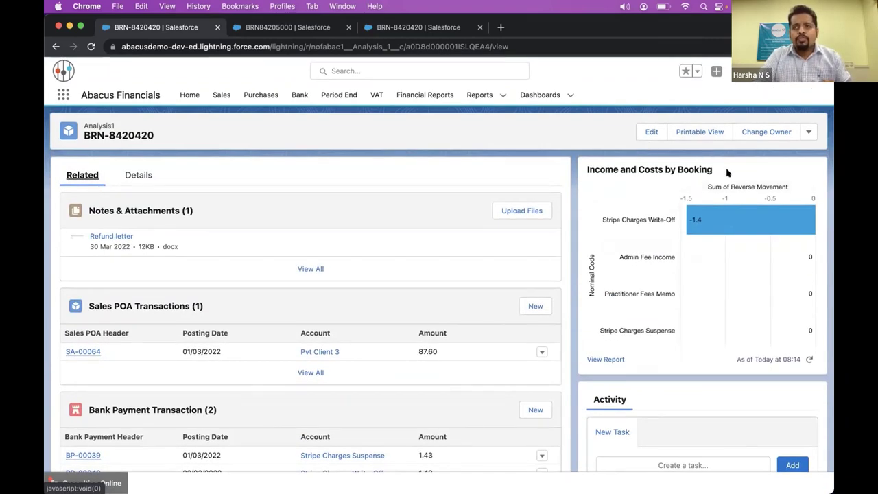
{"action": "mouse_move", "coordinate": [702, 244]}
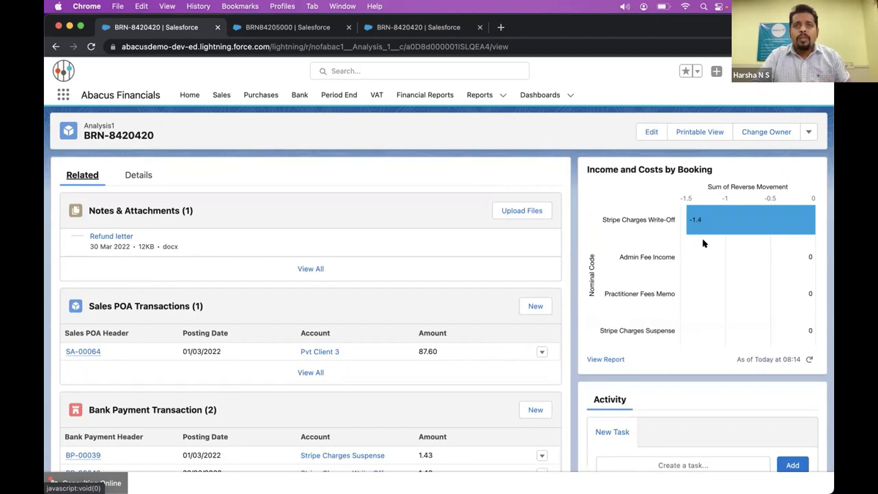
{"action": "mouse_move", "coordinate": [783, 232]}
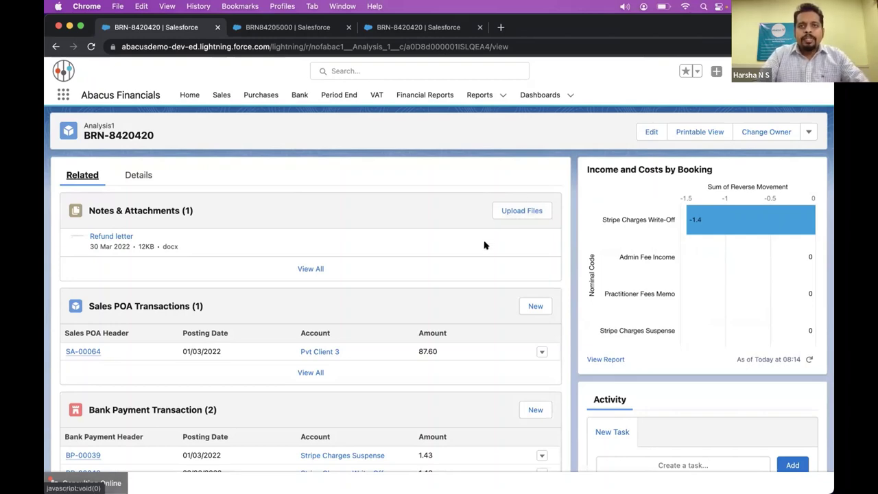
{"action": "scroll", "coordinate": [484, 244], "scroll_direction": "down", "scroll_amount": 1}
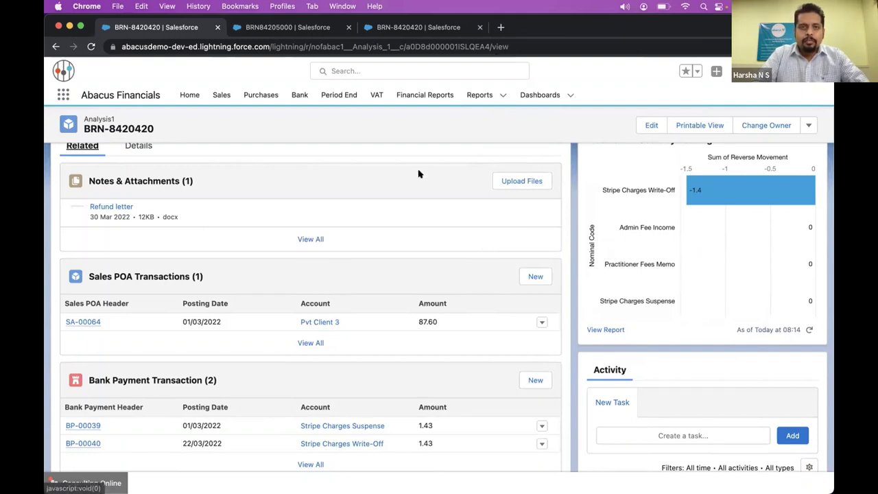
{"action": "scroll", "coordinate": [419, 174], "scroll_direction": "down", "scroll_amount": 1}
{"action": "scroll", "coordinate": [418, 174], "scroll_direction": "down", "scroll_amount": 2}
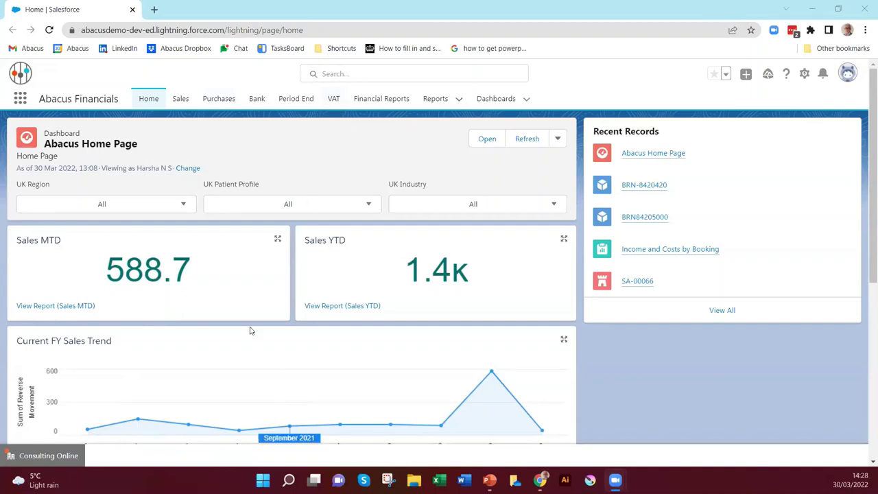
- Open the saved draft VAT return 00004 for the March period and examine its header and boxes 1 to 9
{"action": "left_click", "coordinate": [334, 102]}
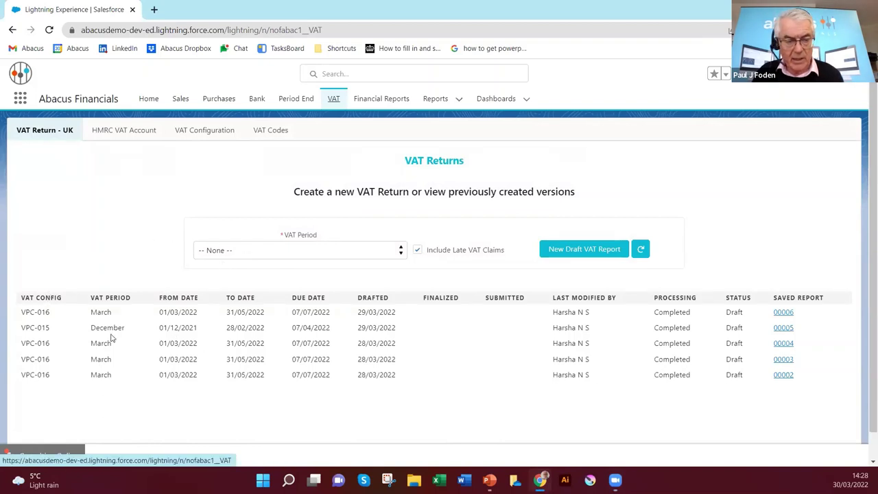
{"action": "left_click", "coordinate": [784, 344]}
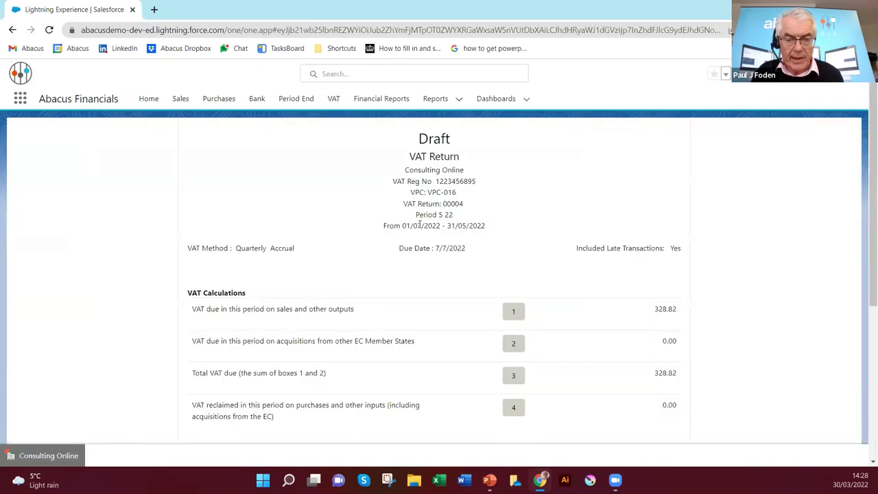
{"action": "scroll", "coordinate": [480, 183], "scroll_direction": "down", "scroll_amount": 2}
{"action": "scroll", "coordinate": [487, 192], "scroll_direction": "up", "scroll_amount": 3}
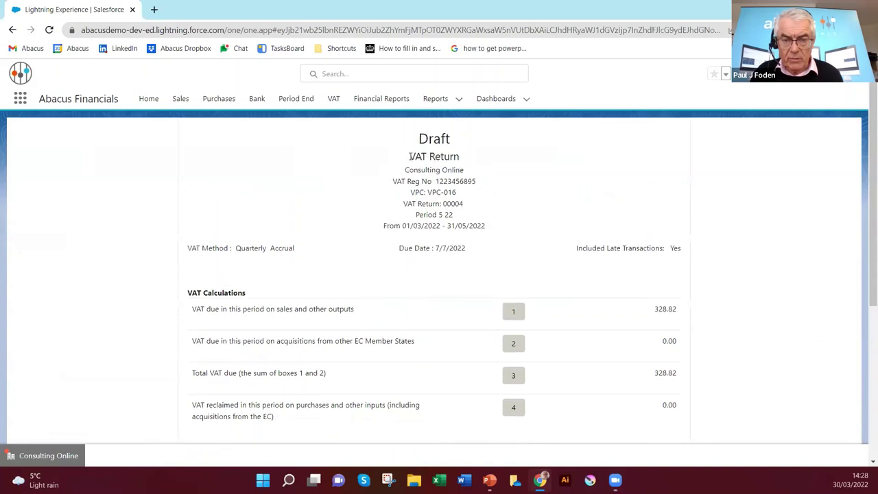
{"action": "scroll", "coordinate": [537, 200], "scroll_direction": "down", "scroll_amount": 2}
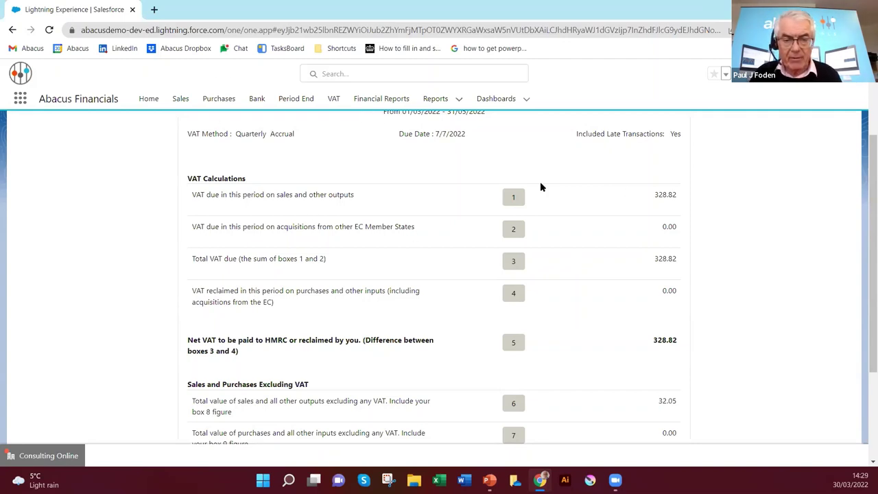
{"action": "scroll", "coordinate": [581, 241], "scroll_direction": "up", "scroll_amount": 1}
{"action": "scroll", "coordinate": [581, 242], "scroll_direction": "down", "scroll_amount": 3}
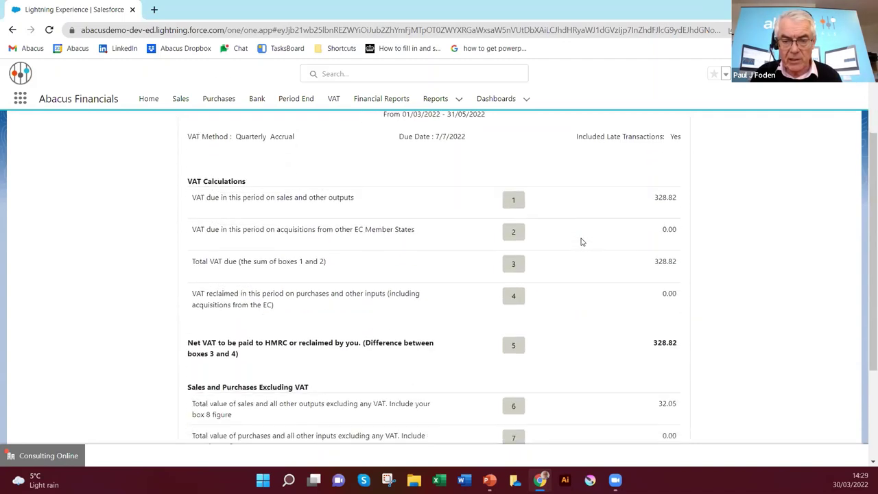
{"action": "scroll", "coordinate": [563, 206], "scroll_direction": "down", "scroll_amount": 1}
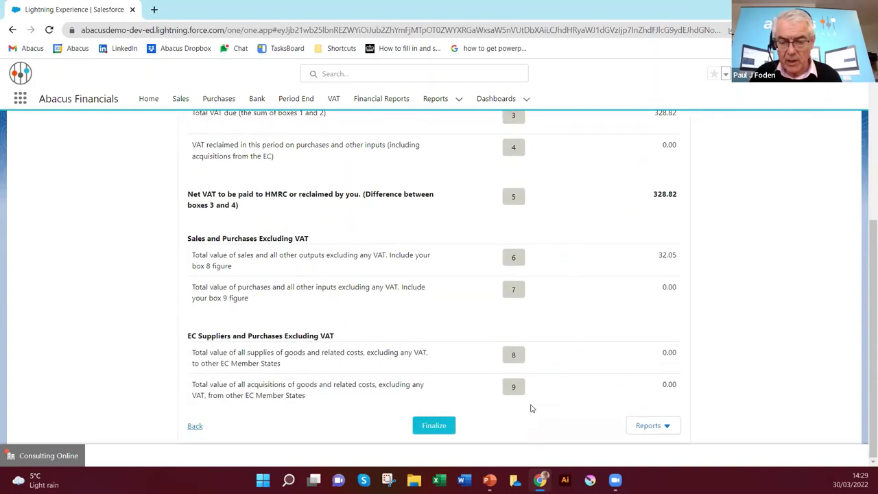
- Open the UK VAT Accrual Detail Report from the draft return and examine its transactions and subtotals by VAT code
{"action": "left_click", "coordinate": [655, 427]}
{"action": "left_click", "coordinate": [657, 448]}
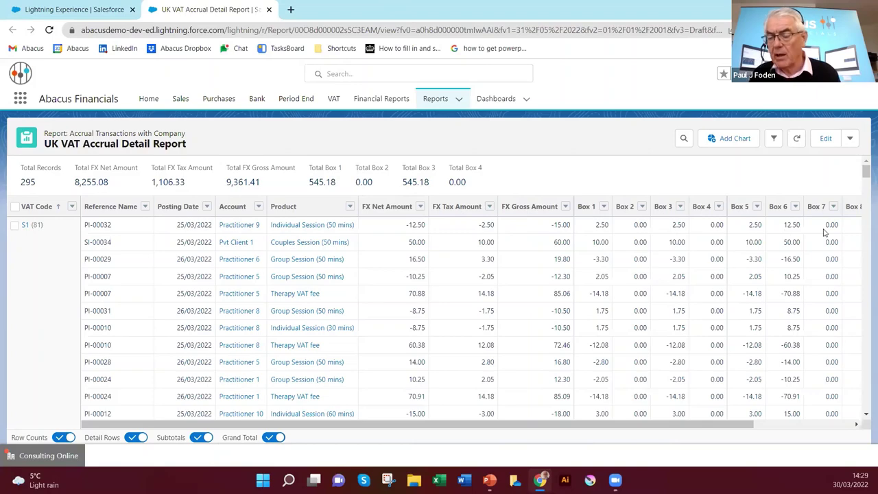
{"action": "left_click", "coordinate": [865, 194]}
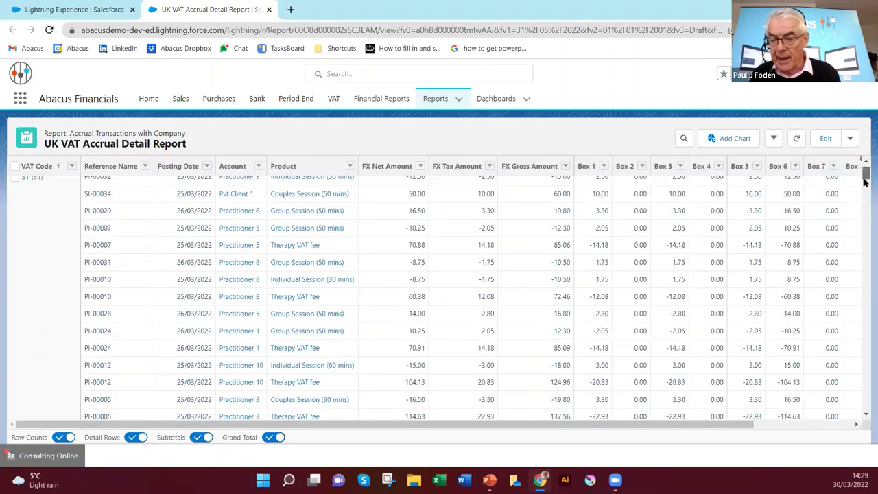
{"action": "left_click", "coordinate": [865, 199]}
{"action": "left_click", "coordinate": [865, 216]}
{"action": "left_click", "coordinate": [865, 237]}
{"action": "left_click", "coordinate": [864, 256]}
{"action": "left_click", "coordinate": [864, 255]}
{"action": "left_click", "coordinate": [864, 253]}
{"action": "left_click", "coordinate": [864, 251]}
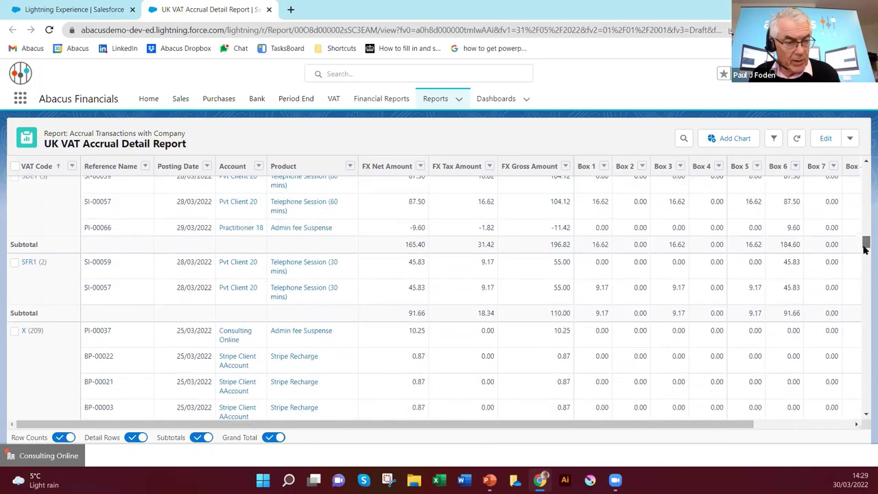
- Examine the transactions under VAT code X through to the report's subtotal and grand total
{"action": "left_click_drag", "start_coordinate": [864, 249], "coordinate": [864, 259]}
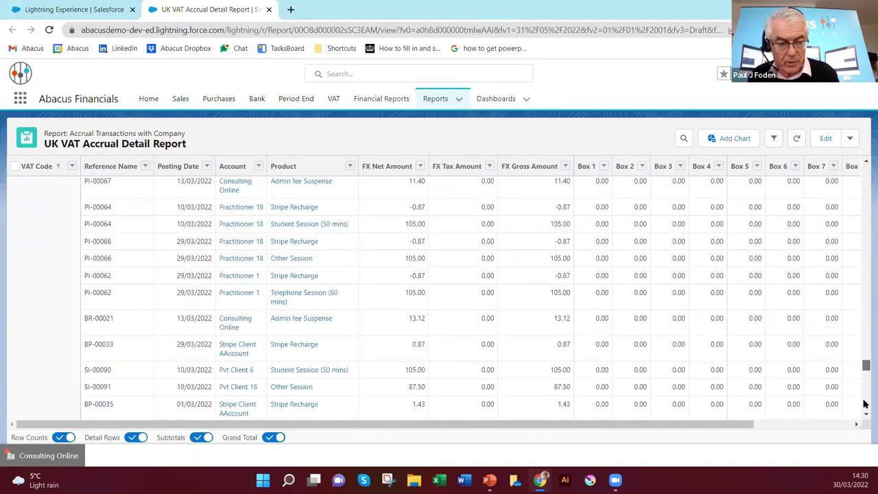
{"action": "left_click_drag", "start_coordinate": [864, 423], "coordinate": [864, 414]}
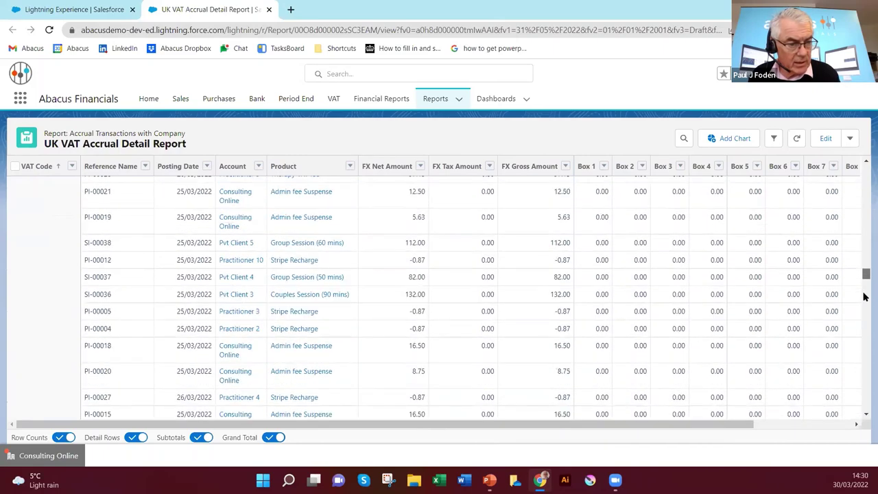
{"action": "mouse_move", "coordinate": [864, 275]}
{"action": "left_mouse_down"}
{"action": "mouse_move", "coordinate": [863, 249]}
{"action": "mouse_move", "coordinate": [864, 265]}
{"action": "left_mouse_up"}
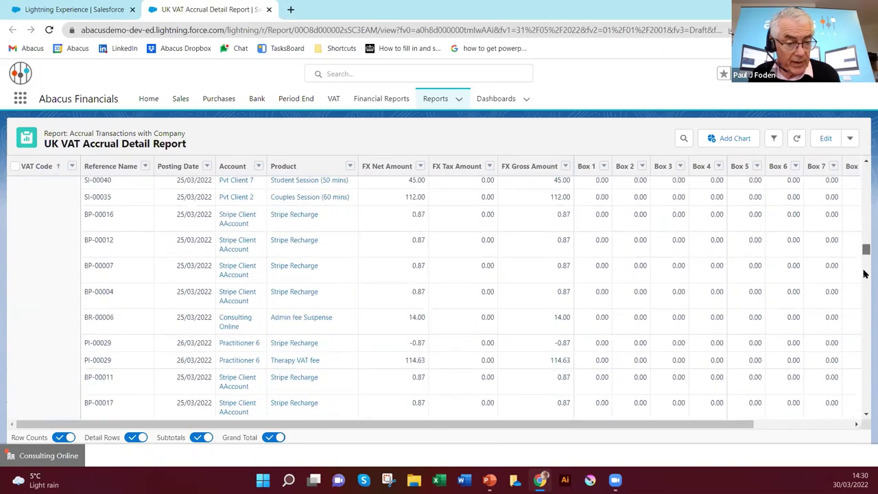
{"action": "scroll", "coordinate": [864, 284], "scroll_direction": "down", "scroll_amount": 1}
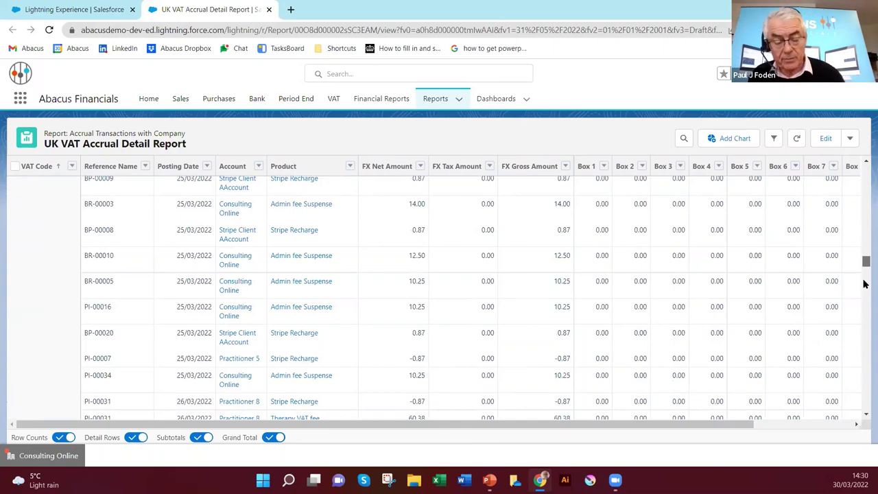
{"action": "scroll", "coordinate": [864, 282], "scroll_direction": "up", "scroll_amount": 1}
{"action": "scroll", "coordinate": [865, 281], "scroll_direction": "down", "scroll_amount": 10}
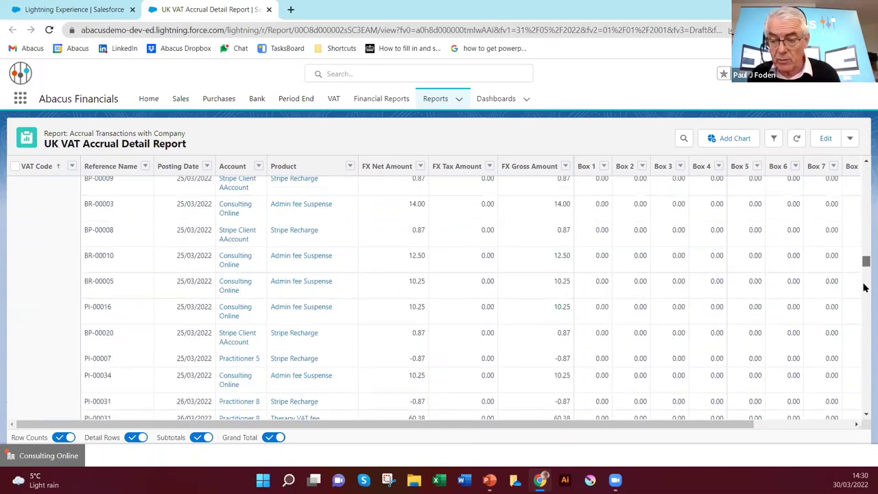
{"action": "left_click_drag", "start_coordinate": [864, 310], "coordinate": [859, 442]}
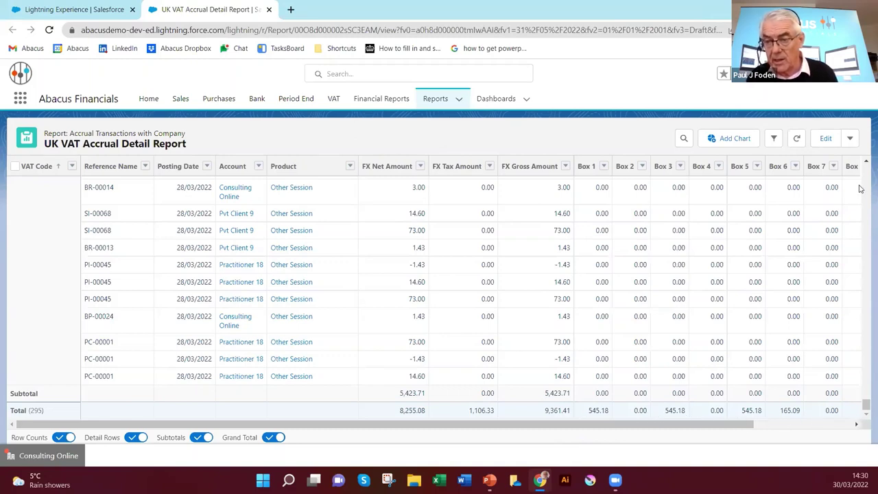
- Open the export options for the UK VAT Accrual Detail Report
{"action": "left_click", "coordinate": [851, 139]}
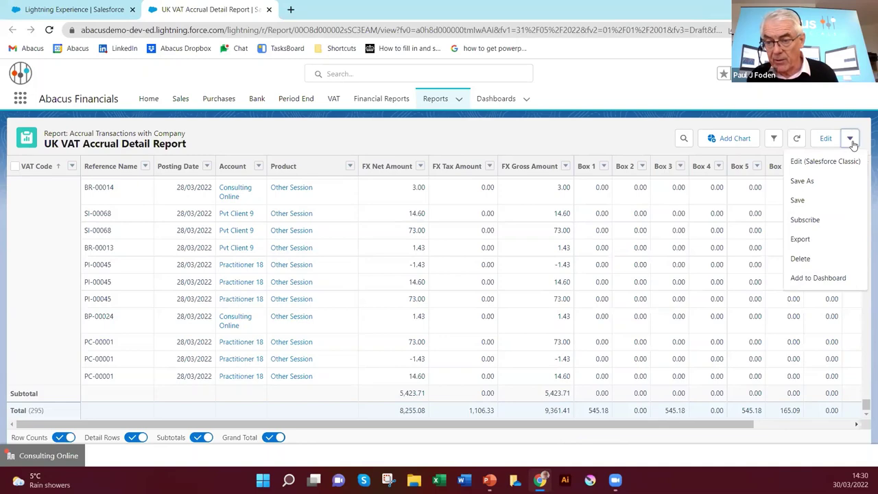
{"action": "left_click", "coordinate": [832, 240]}
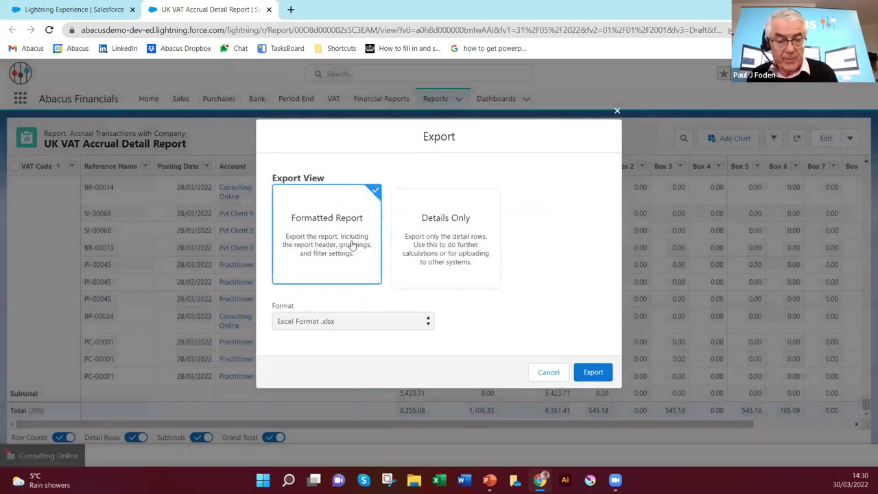